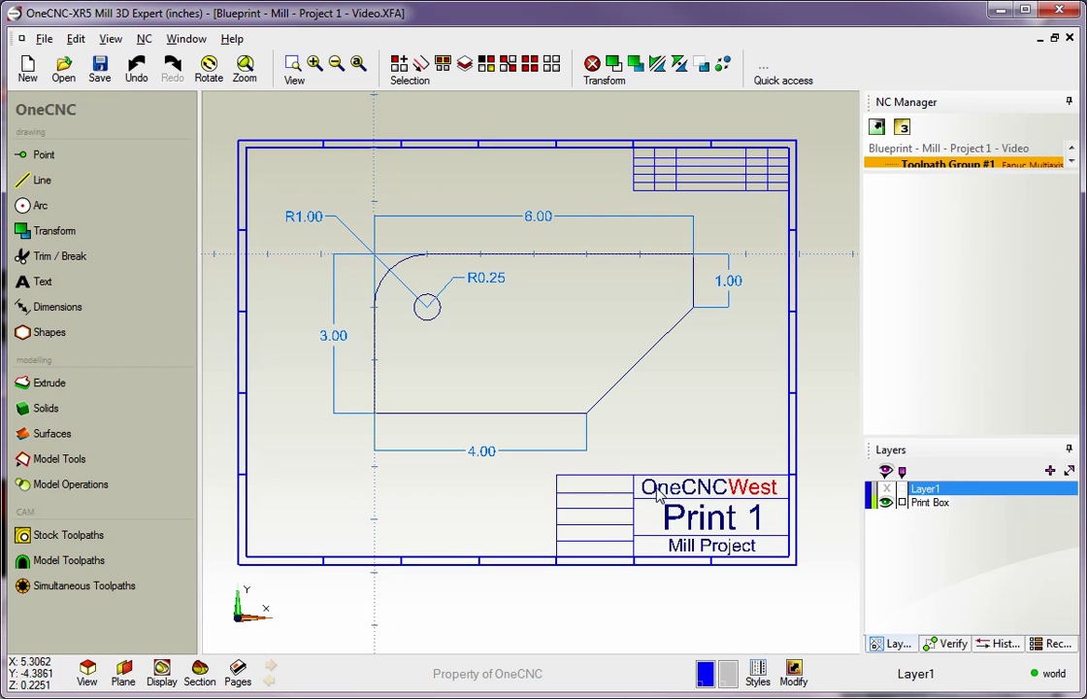
# Hide the Print Box layer so the reference print disappears from the canvas.
pyautogui.scroll(2, 671, 519)
pyautogui.scroll(-2, 677, 518)
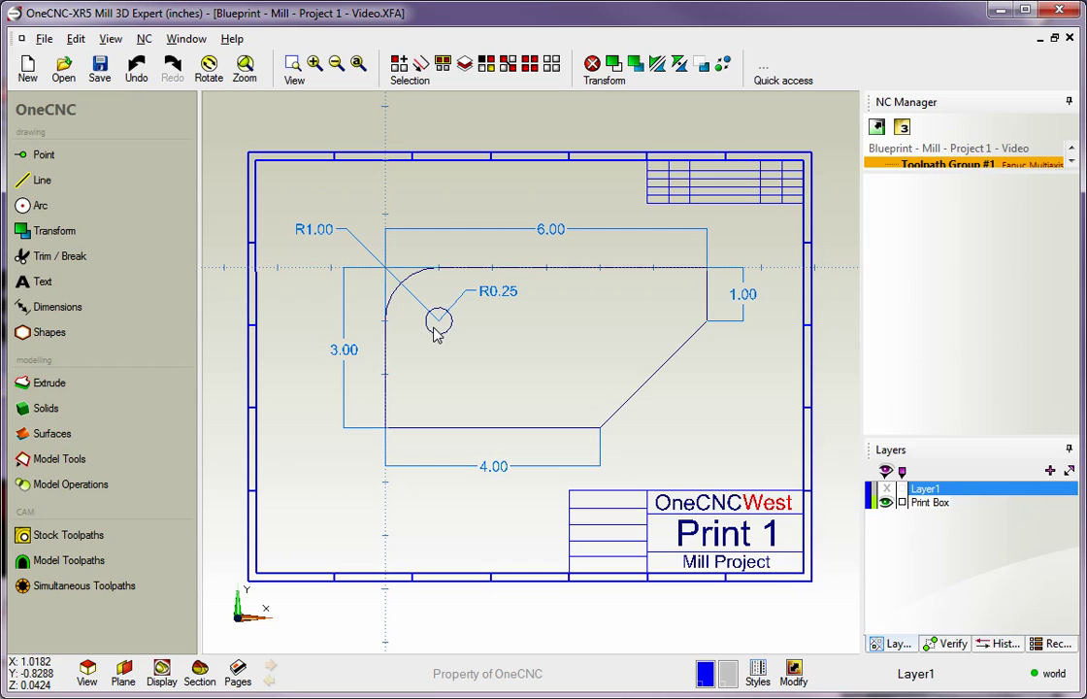
pyautogui.click(885, 503)
pyautogui.click(886, 505)
pyautogui.click(887, 505)
pyautogui.click(887, 503)
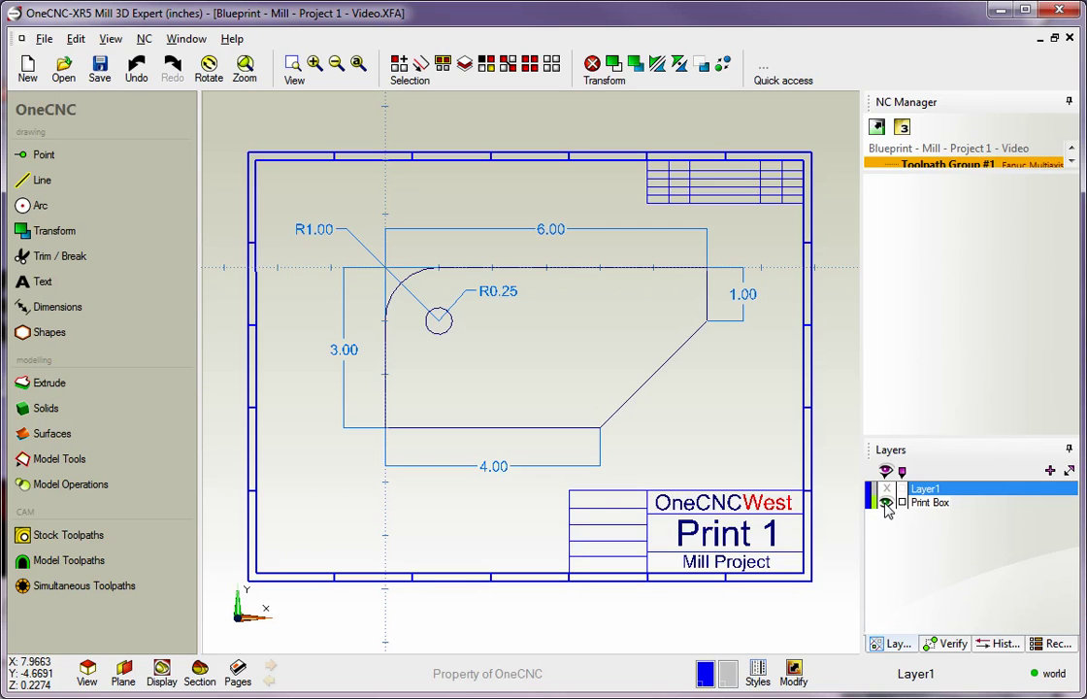
pyautogui.click(887, 503)
pyautogui.click(886, 505)
pyautogui.click(886, 505)
pyautogui.click(887, 504)
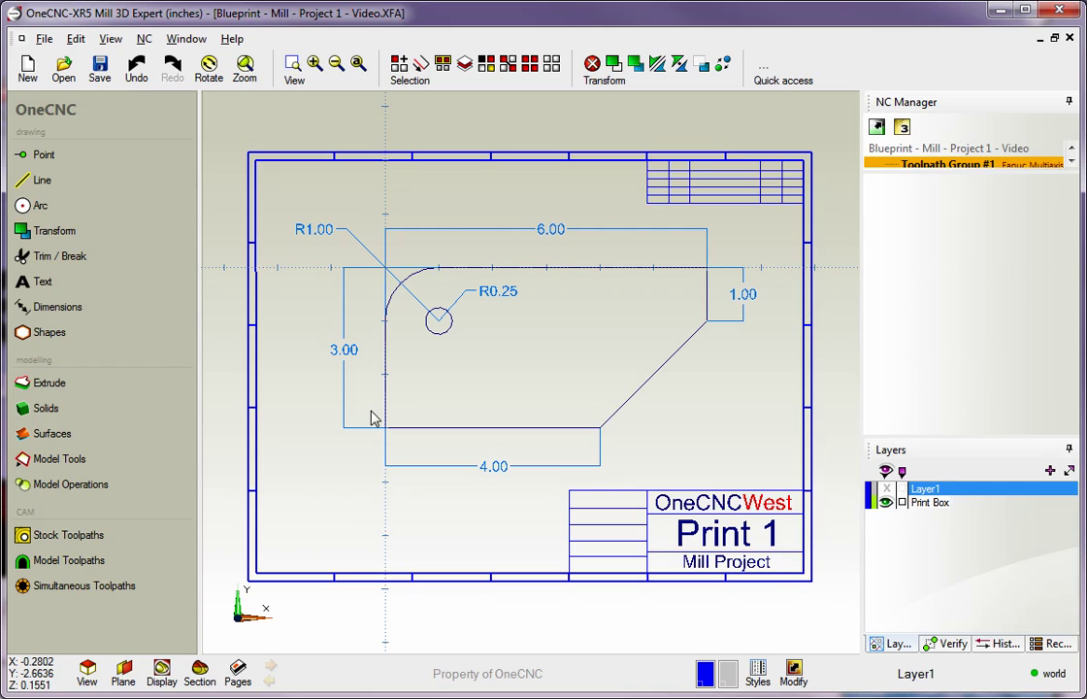
pyautogui.click(886, 502)
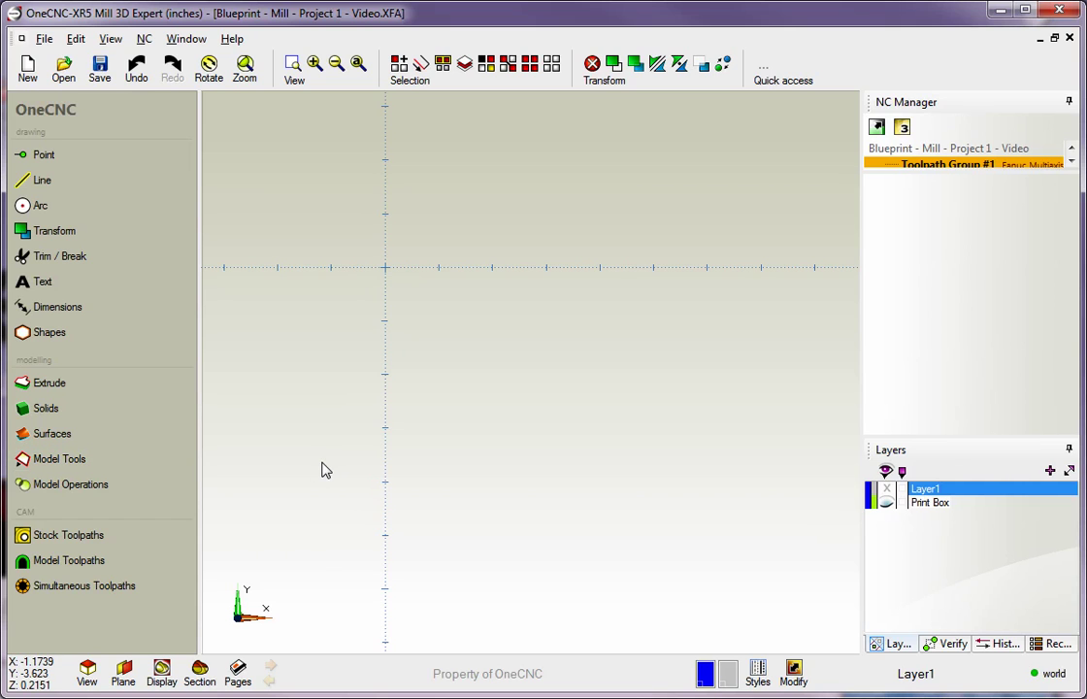
# Draw a 6 by 3 rectangle with Line from the origin to X=6, Y=-3.
pyautogui.click(45, 185)
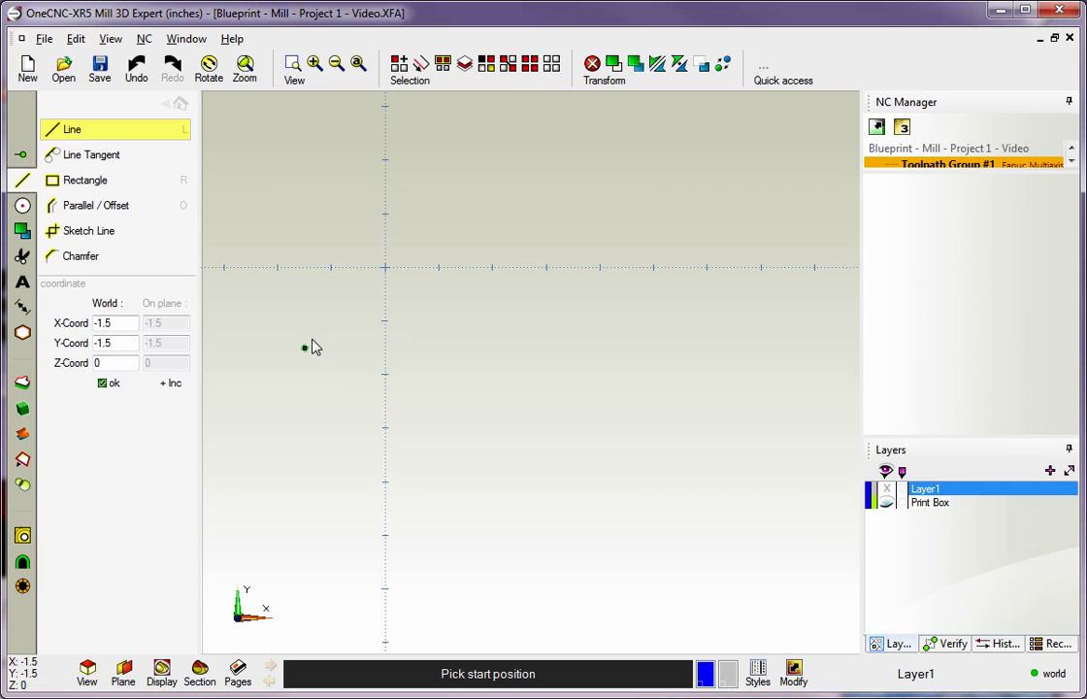
pyautogui.click(386, 268)
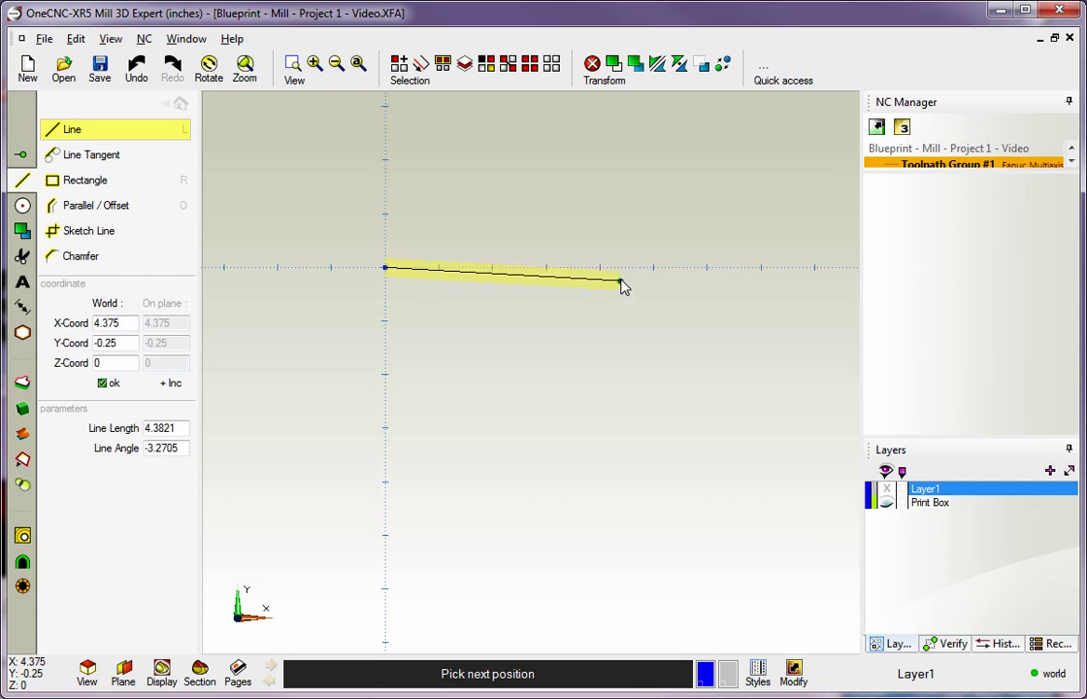
pyautogui.click(710, 272)
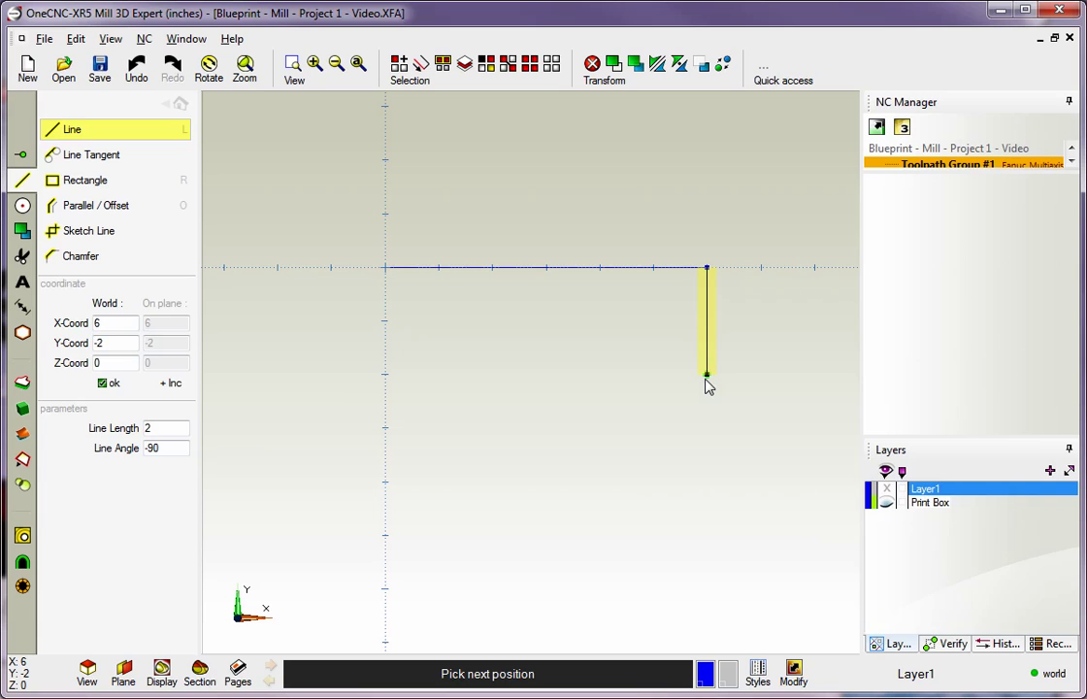
pyautogui.click(707, 428)
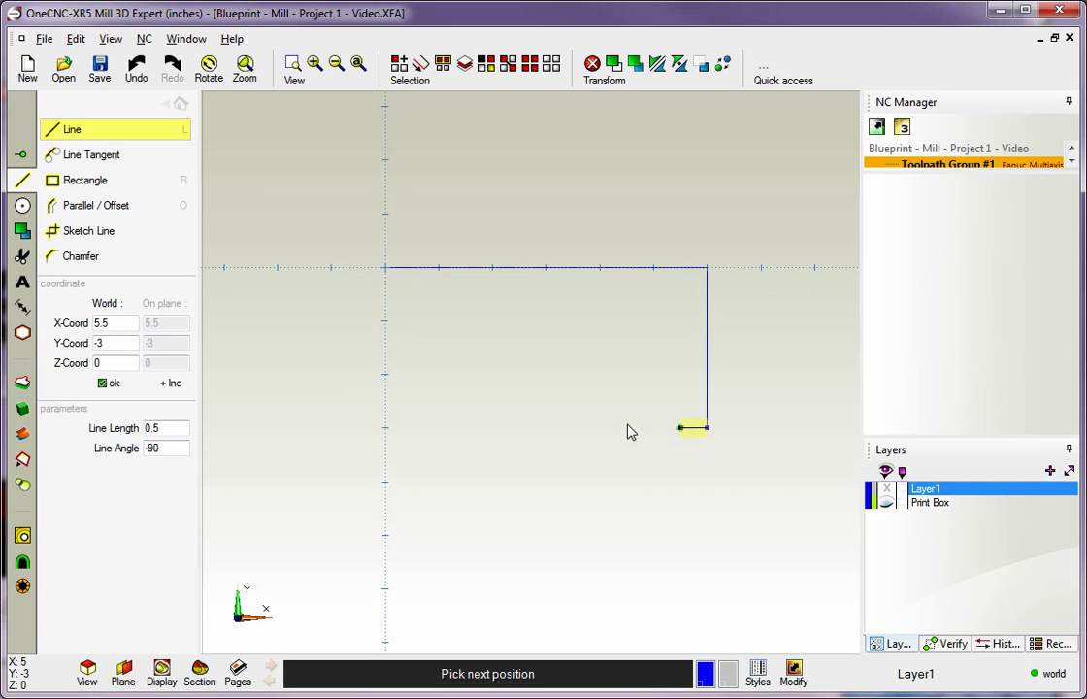
pyautogui.click(385, 428)
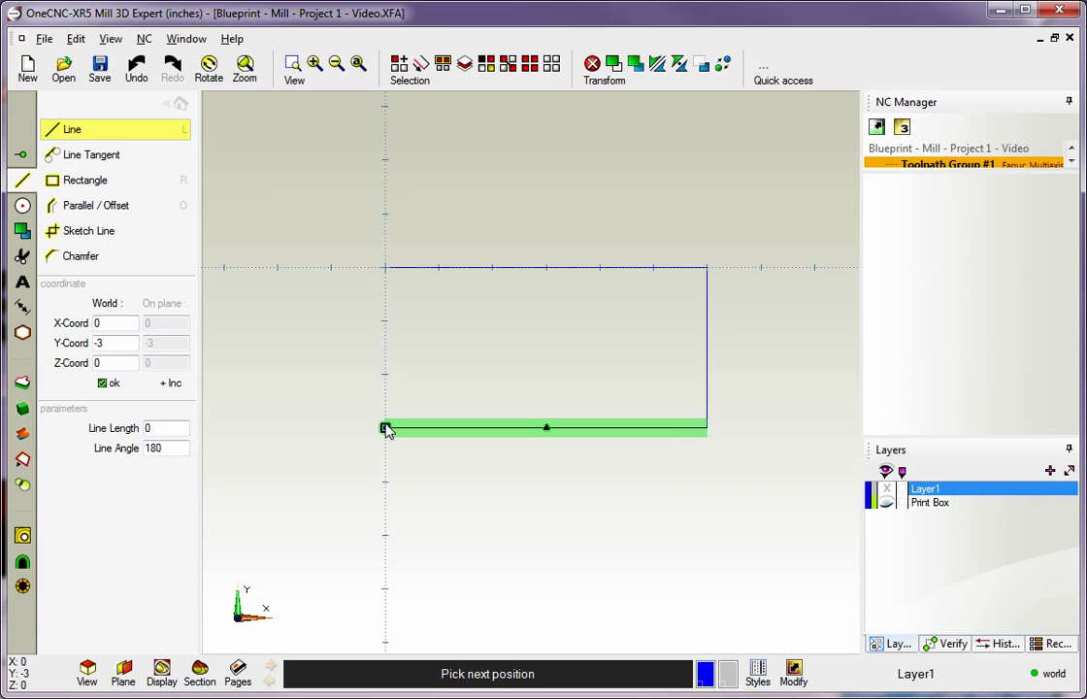
pyautogui.click(386, 270)
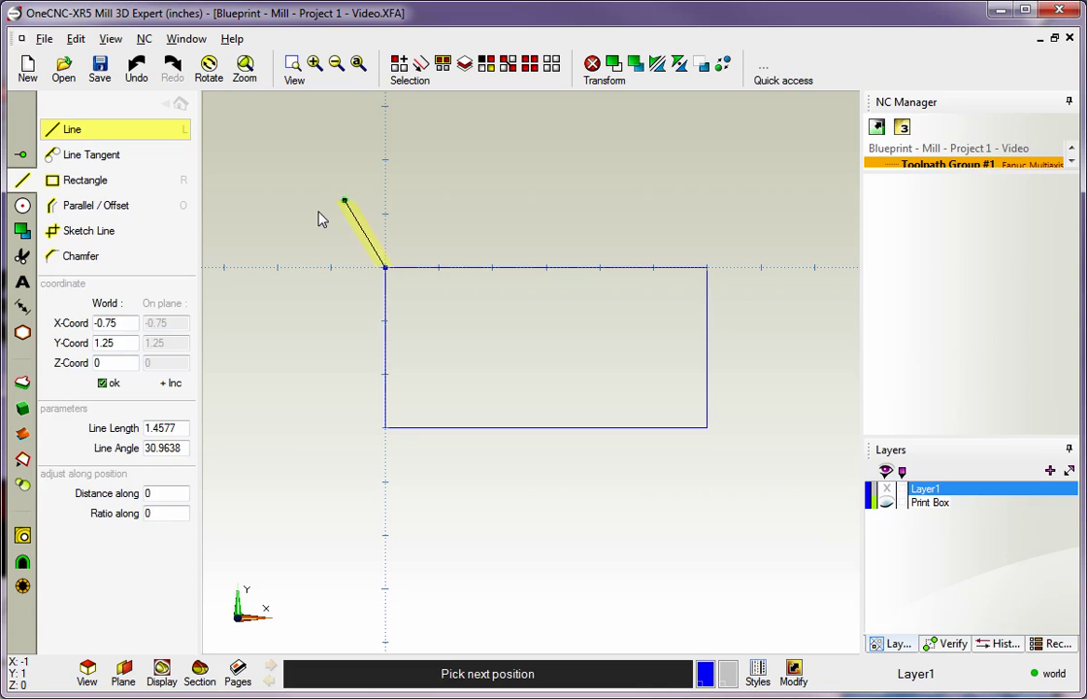
pyautogui.press('Escape')
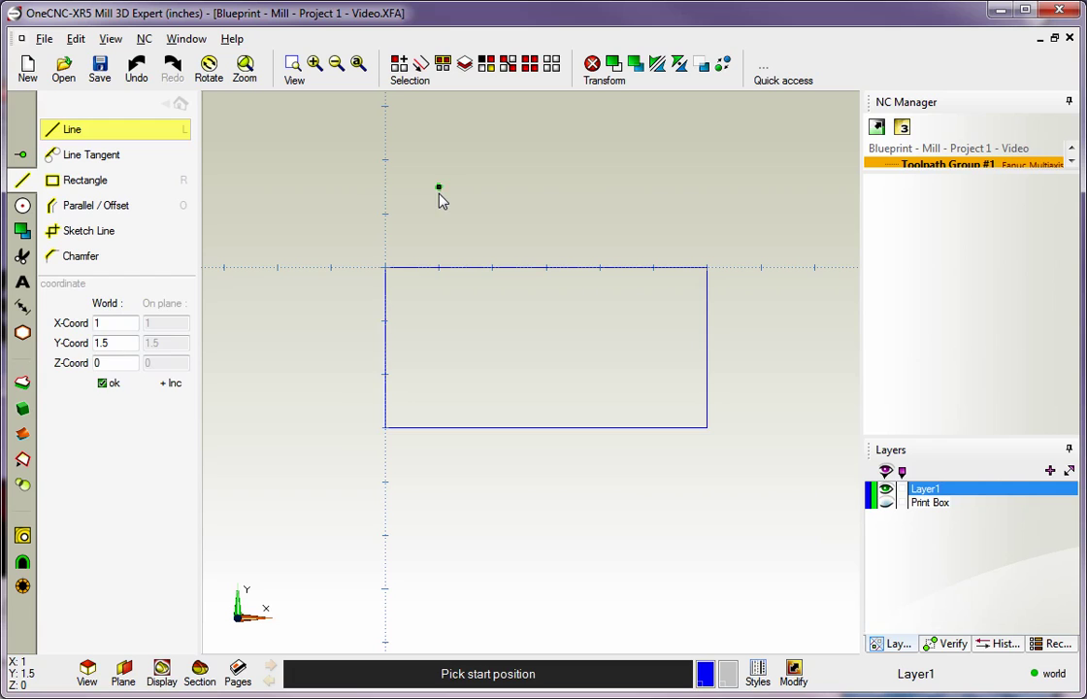
# Undo three sides of the line-drawn rectangle.
pyautogui.click(136, 70)
pyautogui.click(136, 71)
pyautogui.click(137, 71)
# Undo the last line and draw a Line from (0,0) to (6,0) by coordinates.
pyautogui.click(137, 70)
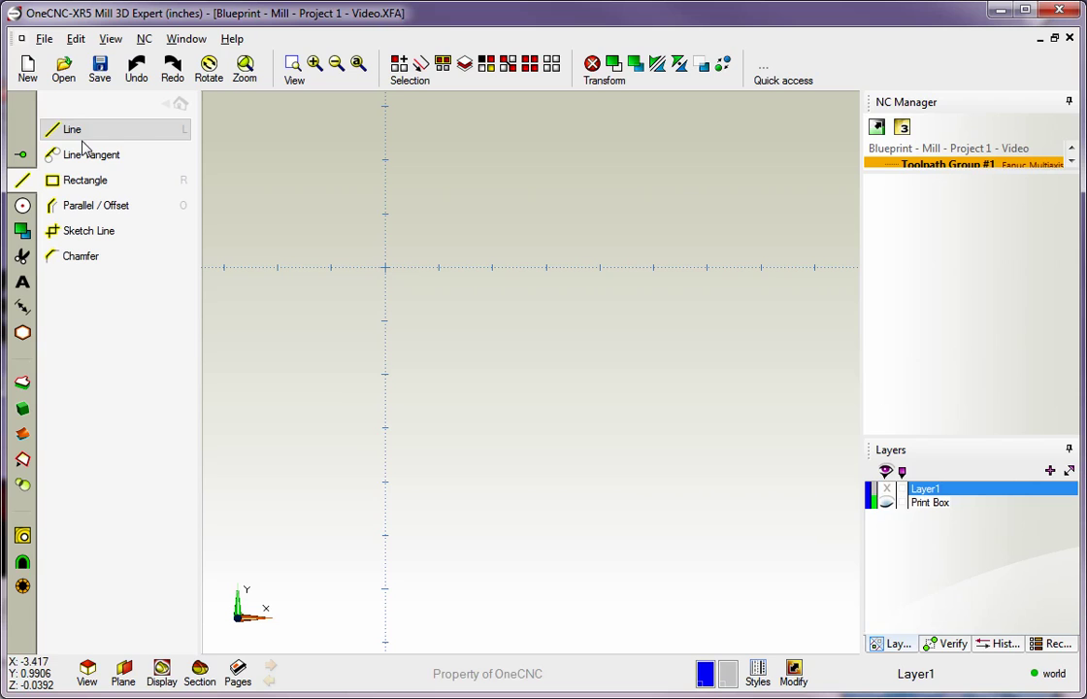
pyautogui.click(83, 136)
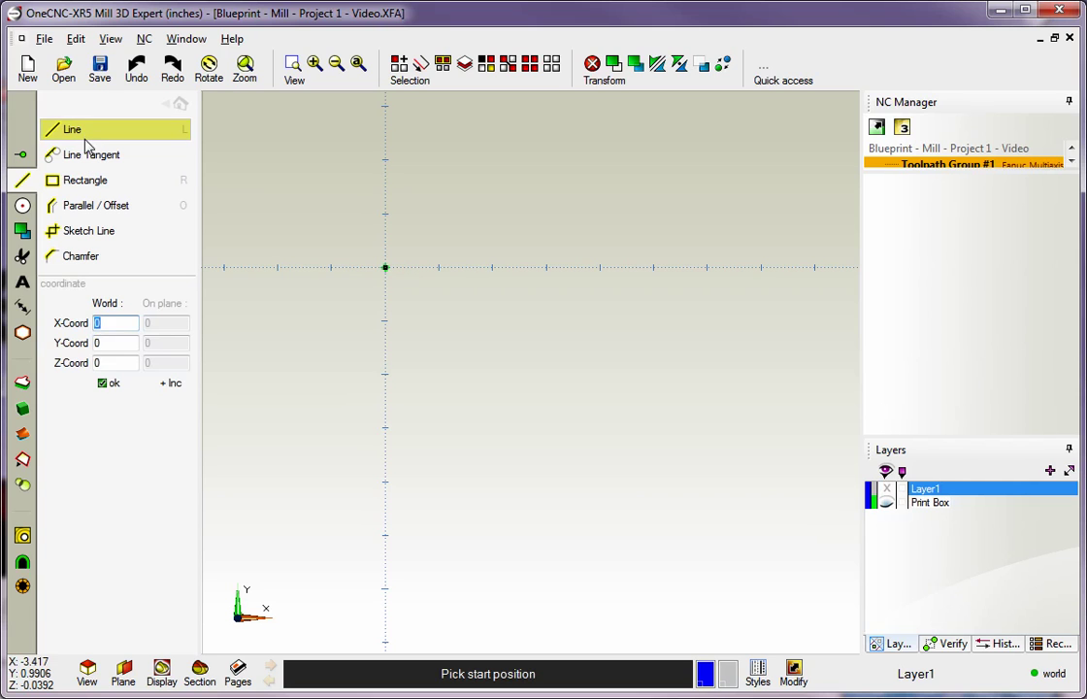
pyautogui.click(105, 384)
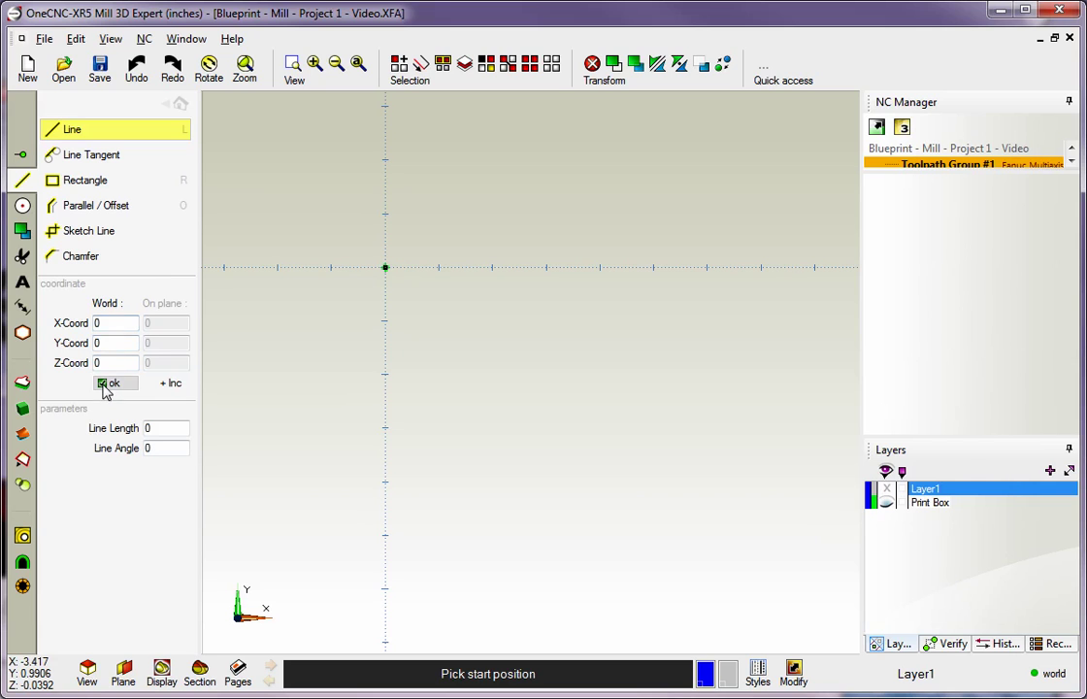
pyautogui.click(110, 323)
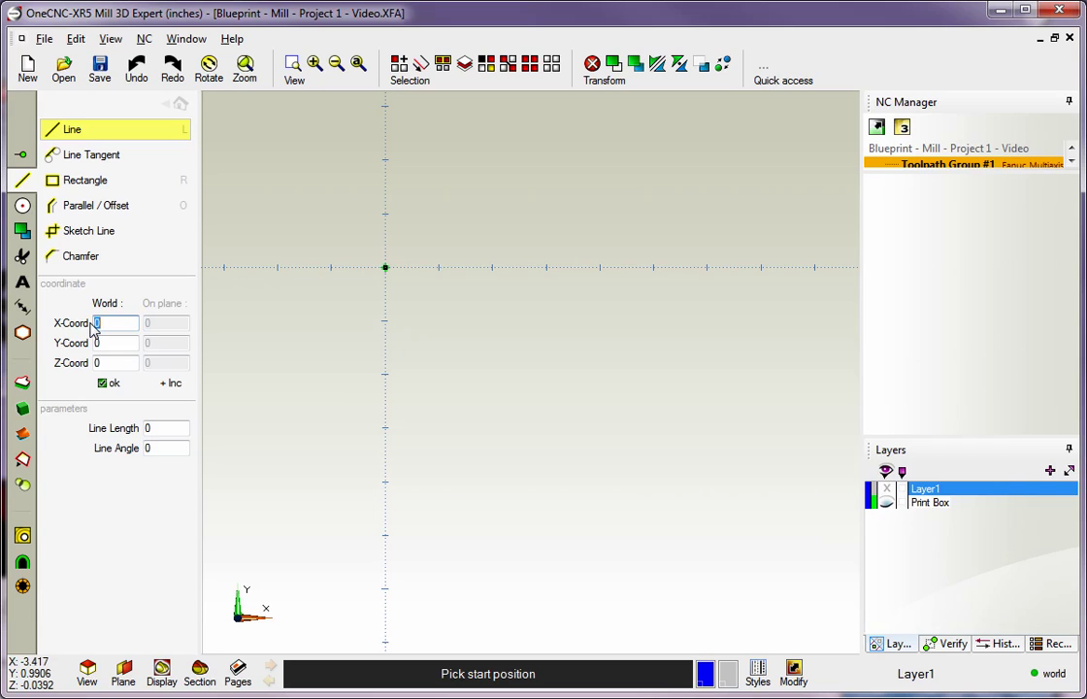
pyautogui.write('6')
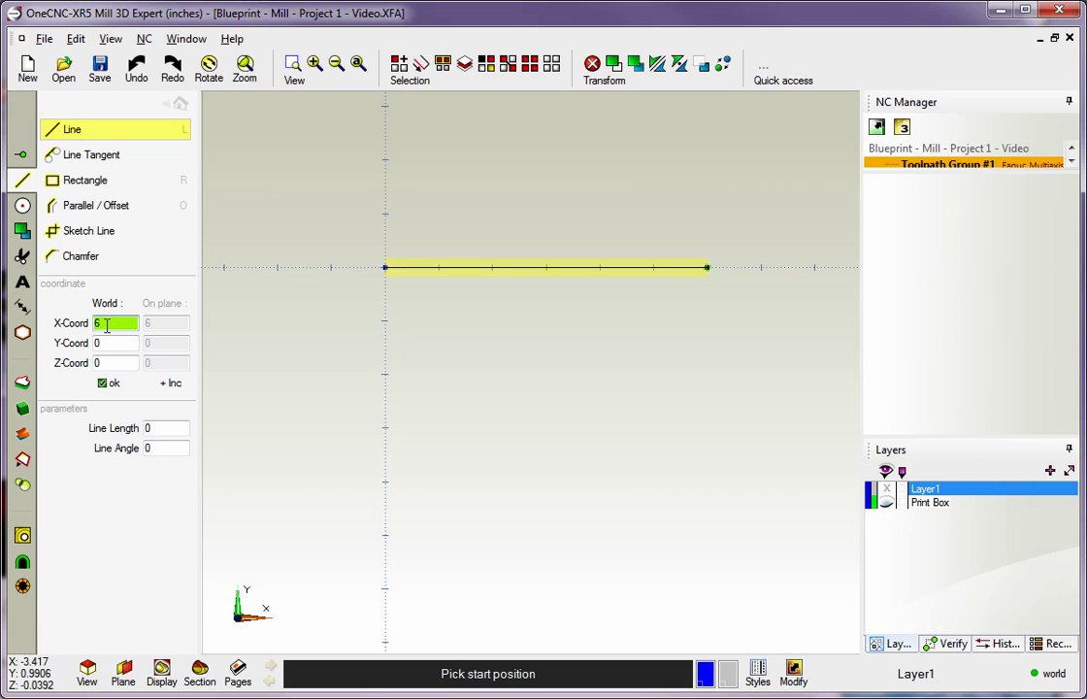
pyautogui.click(105, 384)
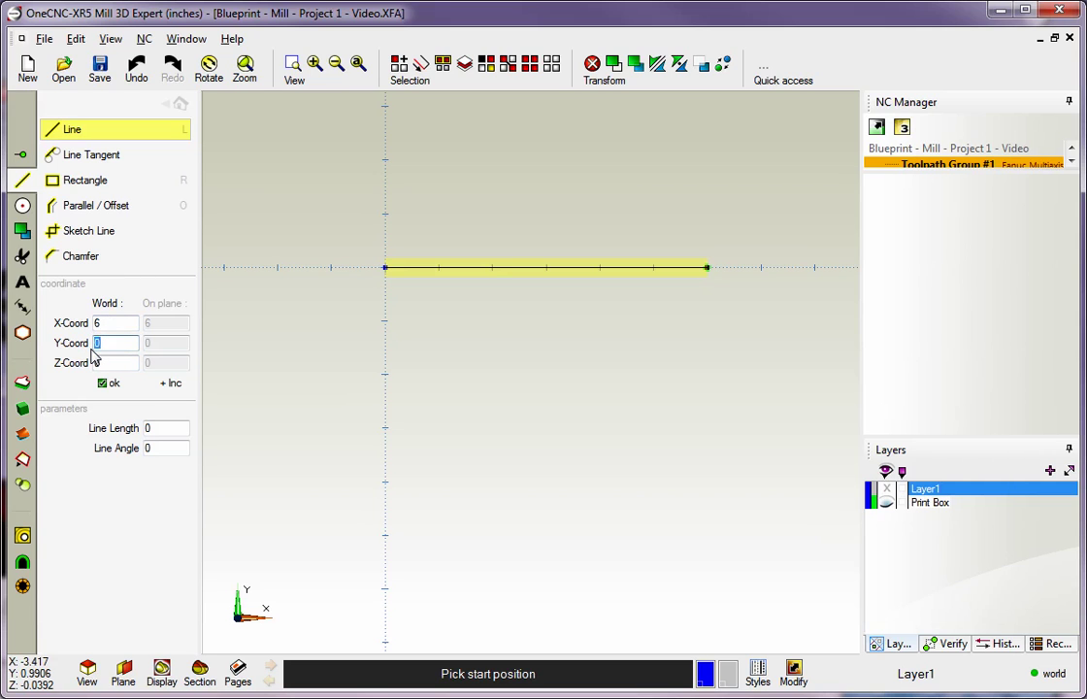
# Continue the line through (6,-3) and (0,-3), closing back at the origin.
pyautogui.write('-3')
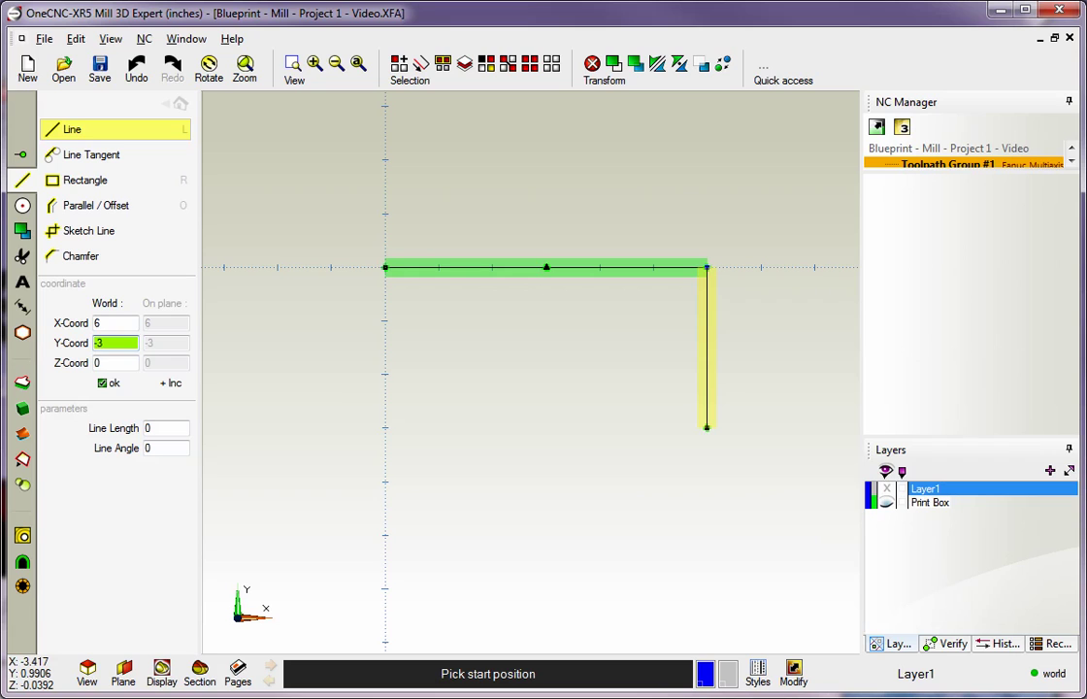
pyautogui.click(111, 344)
pyautogui.click(106, 385)
pyautogui.write('0')
pyautogui.click(104, 384)
pyautogui.moveTo(107, 347); pyautogui.dragTo(86, 356)
pyautogui.write('0')
pyautogui.click(104, 384)
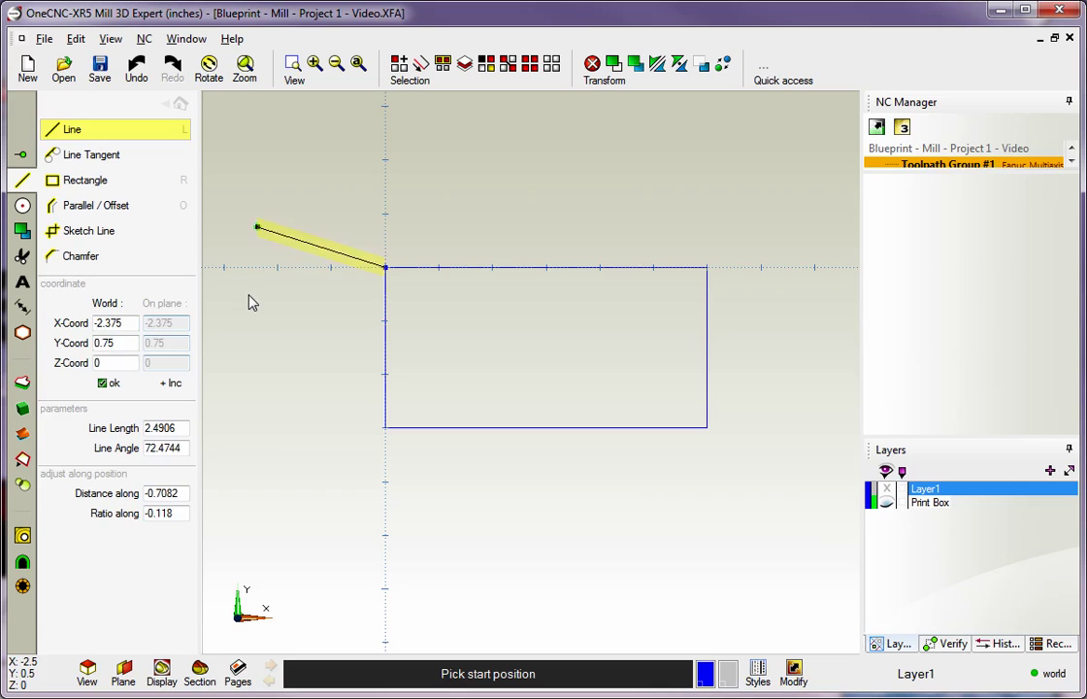
pyautogui.rightClick(279, 216)
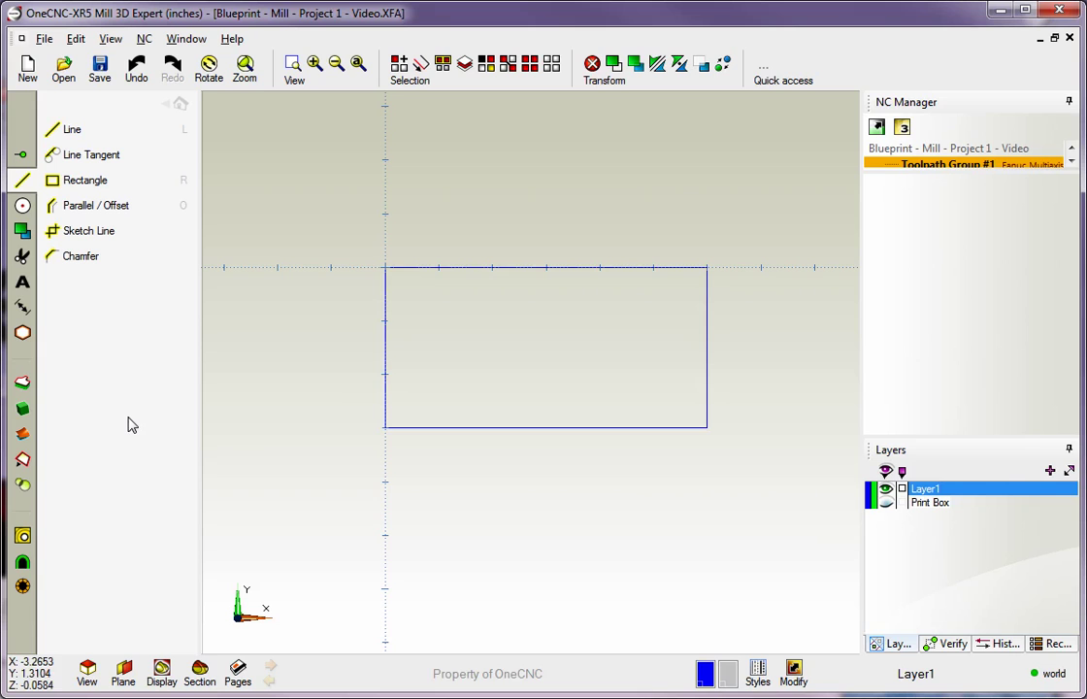
# Undo the four sides of the line-built rectangle.
pyautogui.click(141, 73)
pyautogui.click(141, 73)
pyautogui.click(141, 73)
pyautogui.click(141, 72)
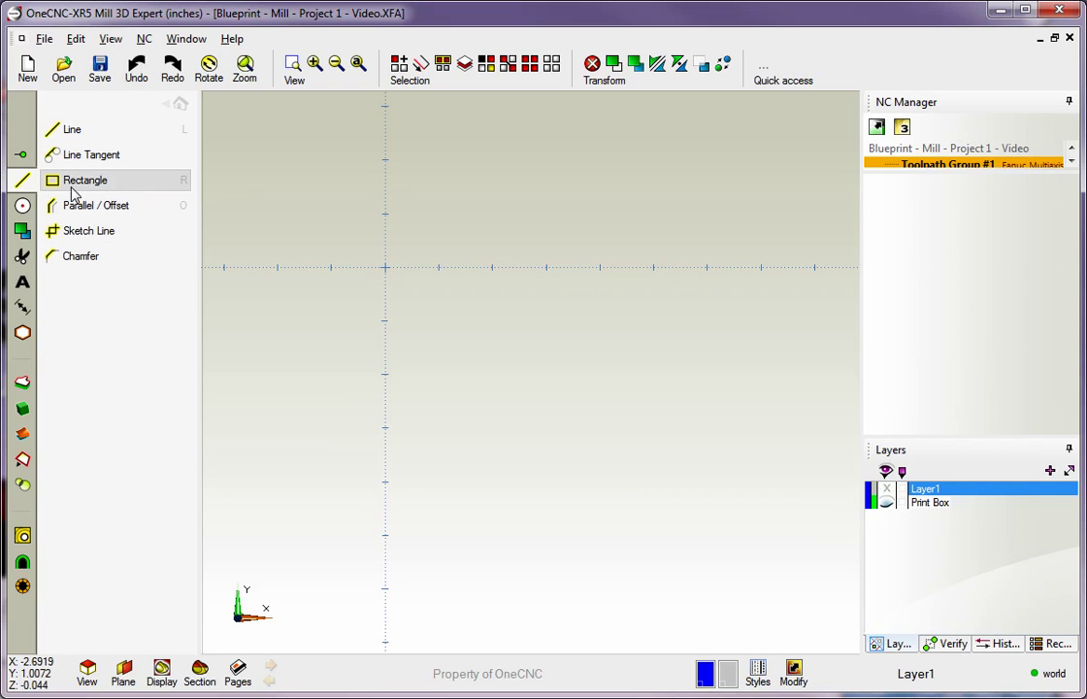
# Draw a Rectangle from the origin to the opposite corner at (6, -3).
pyautogui.click(178, 105)
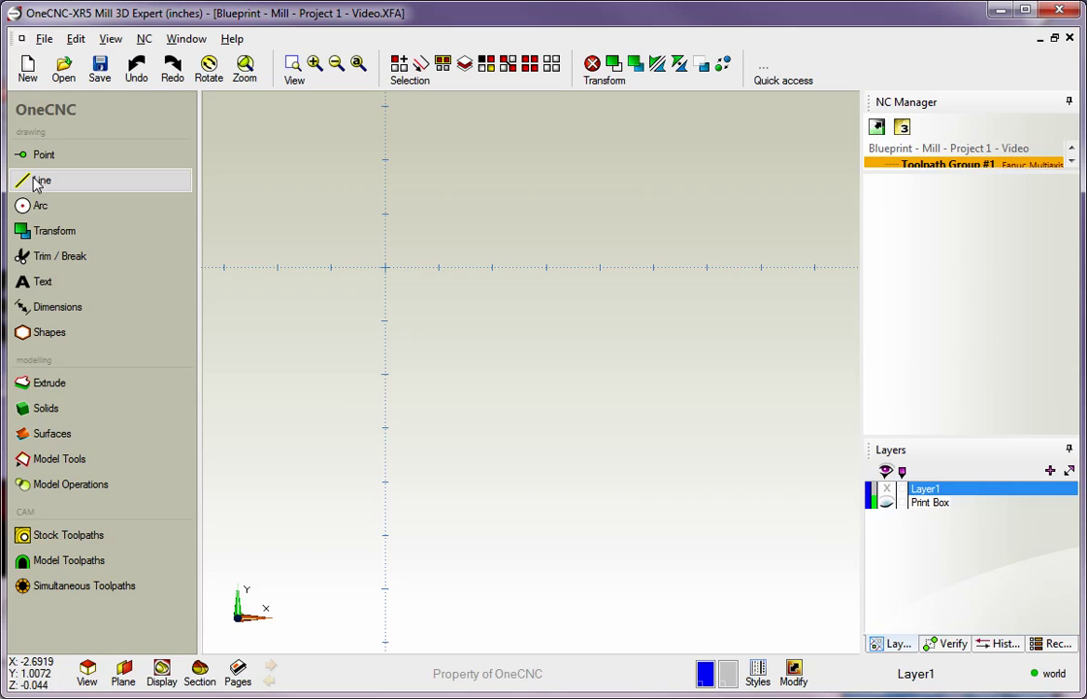
pyautogui.click(35, 183)
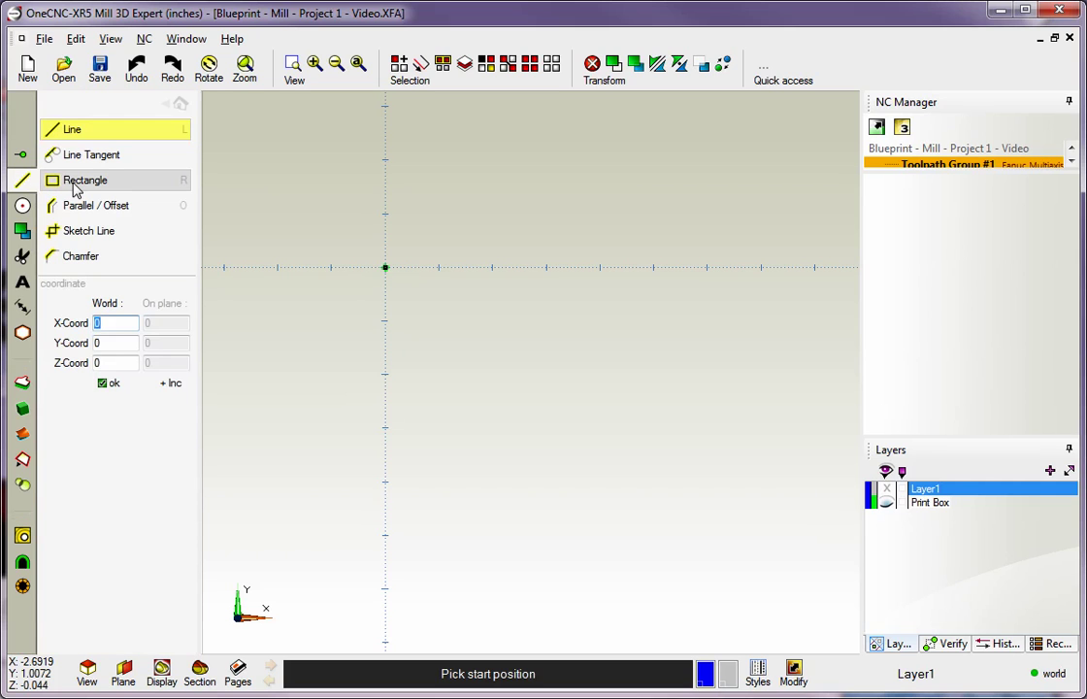
pyautogui.click(78, 186)
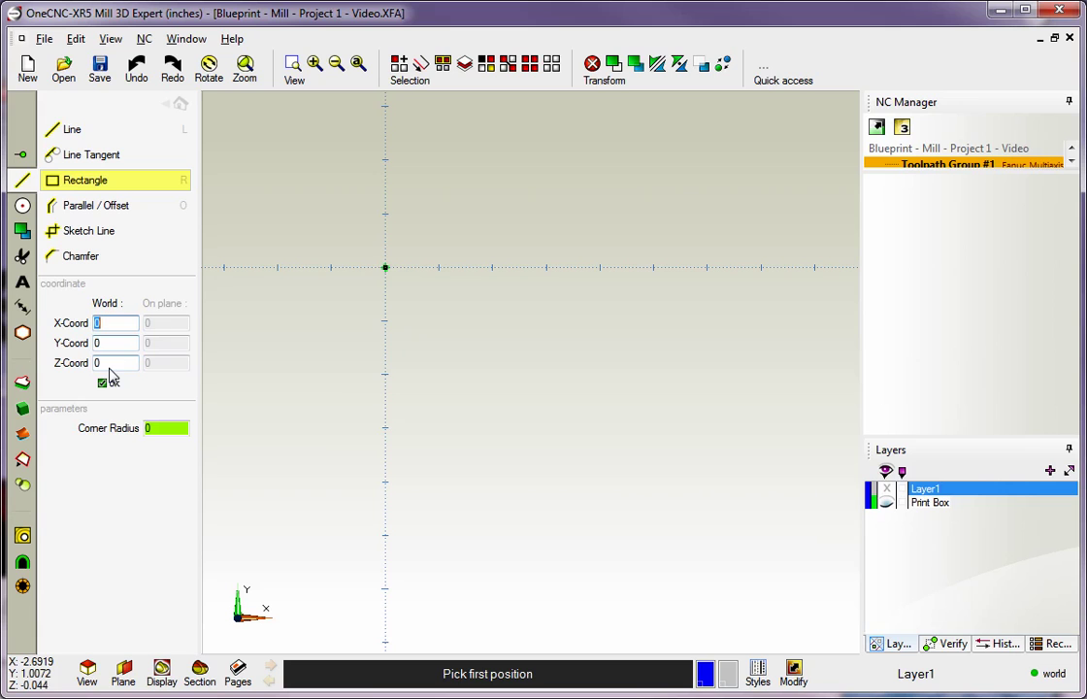
pyautogui.click(385, 268)
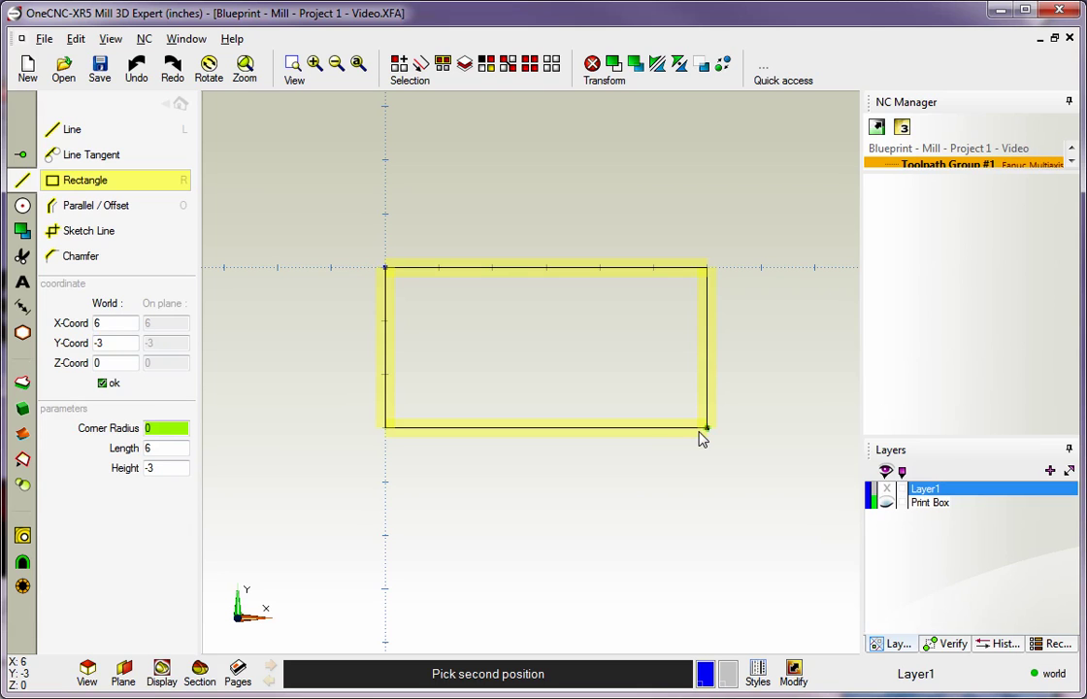
pyautogui.click(705, 428)
pyautogui.press('Escape')
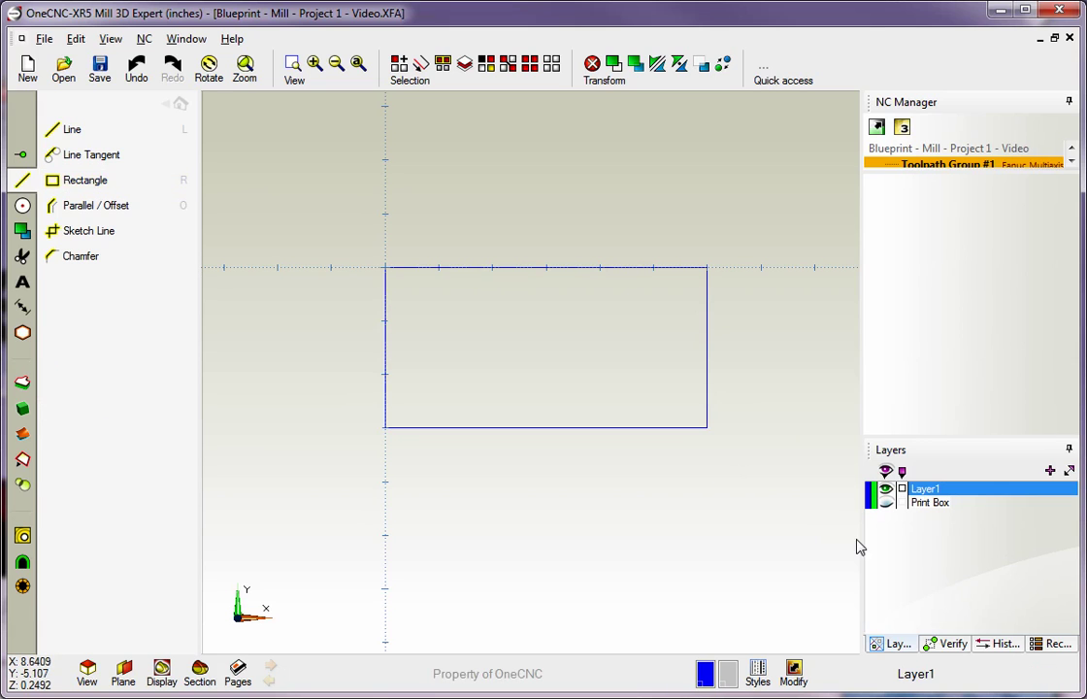
# Compare the rectangle with the Print Box blueprint, leaving the layer hidden.
pyautogui.click(887, 503)
pyautogui.click(886, 503)
pyautogui.click(887, 502)
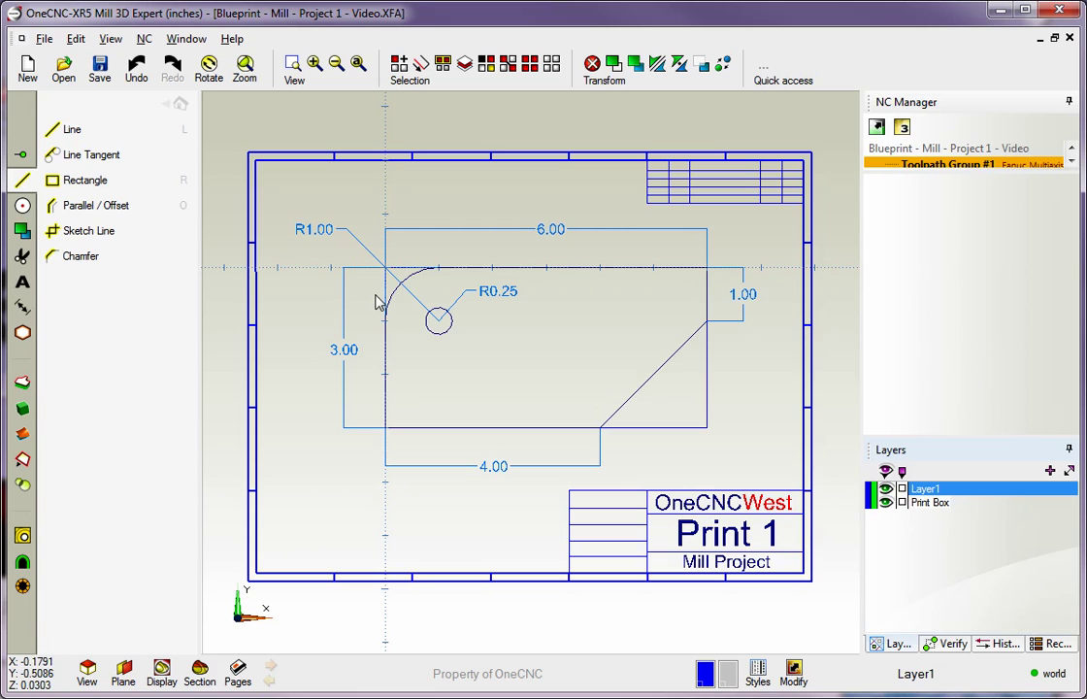
pyautogui.click(888, 502)
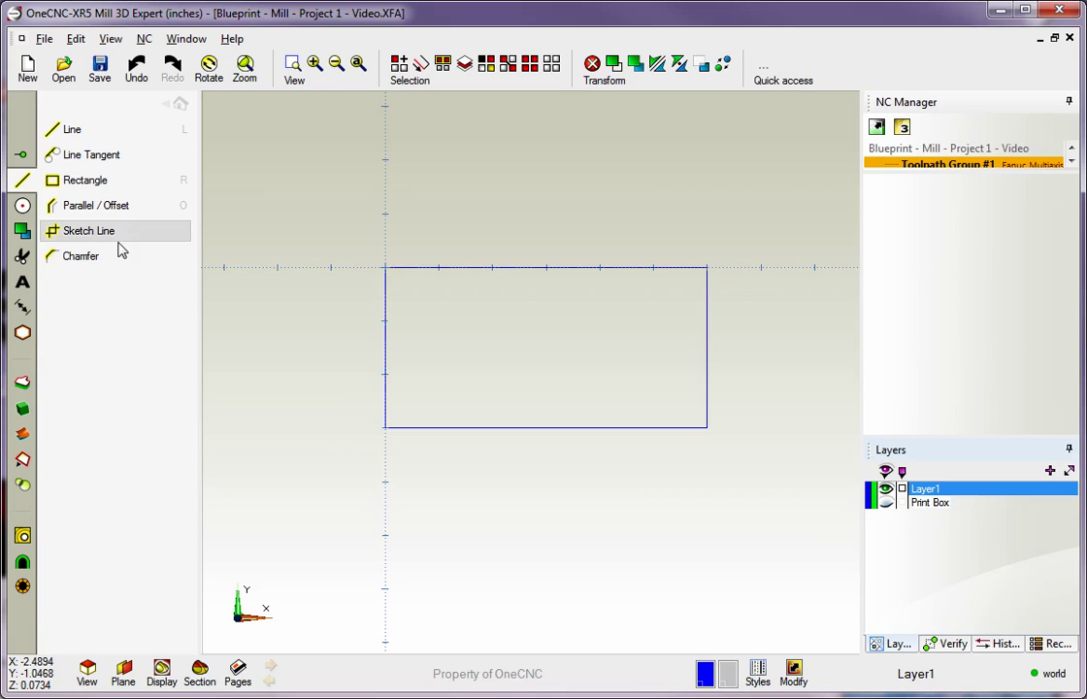
# Fillet the rectangle's top and left edges with a 1-inch radius.
pyautogui.click(23, 205)
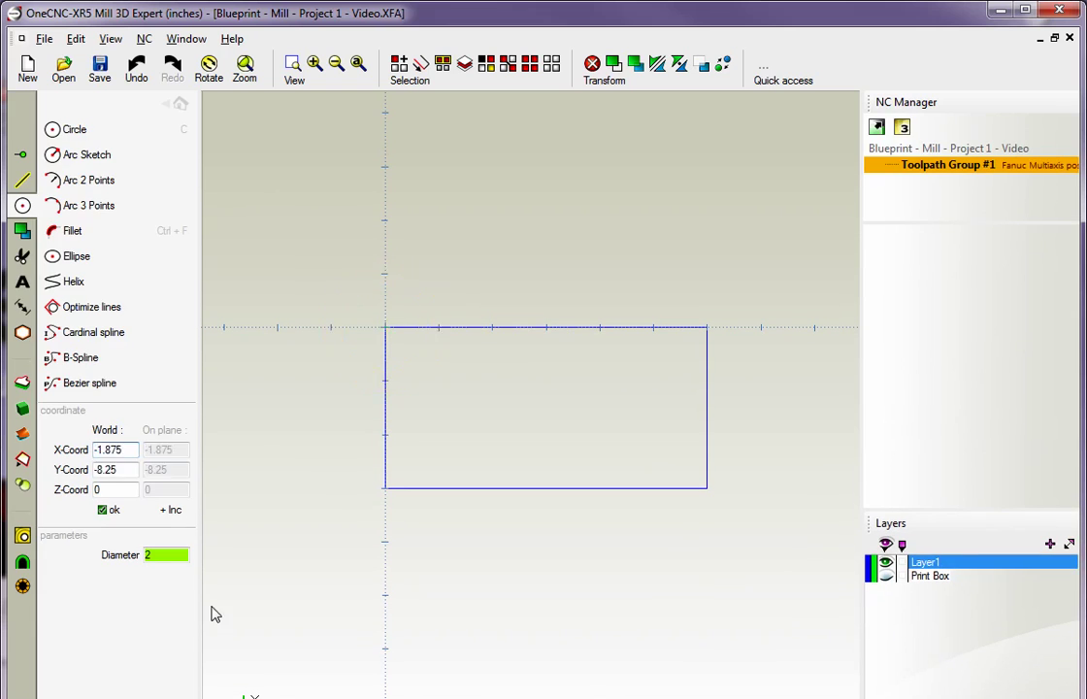
pyautogui.click(385, 327)
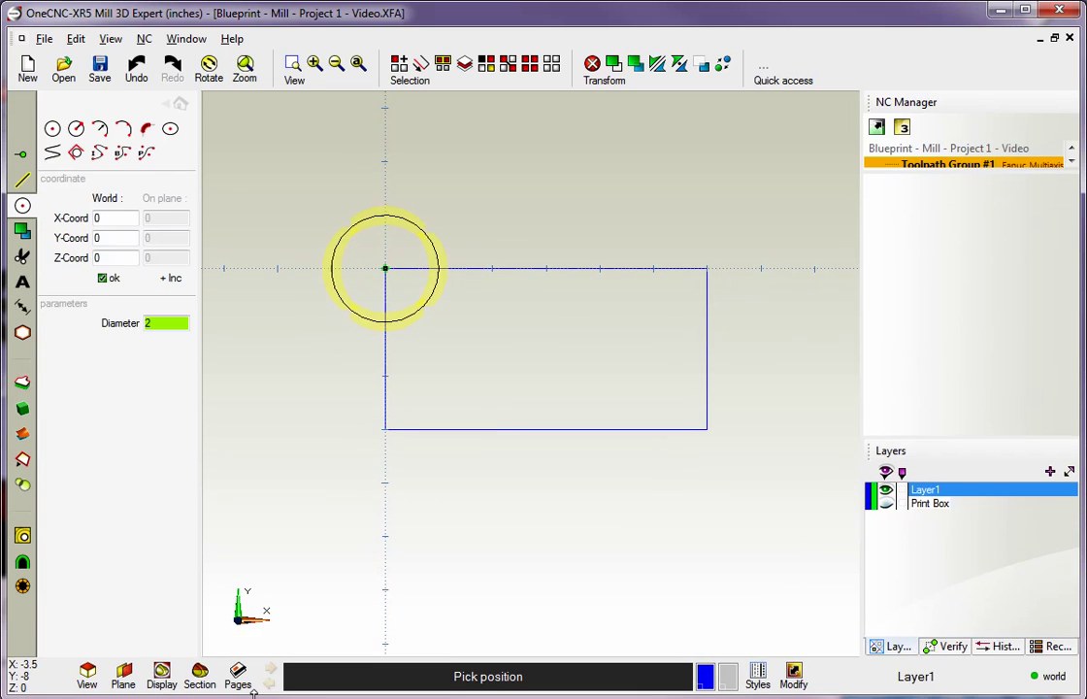
pyautogui.click(147, 130)
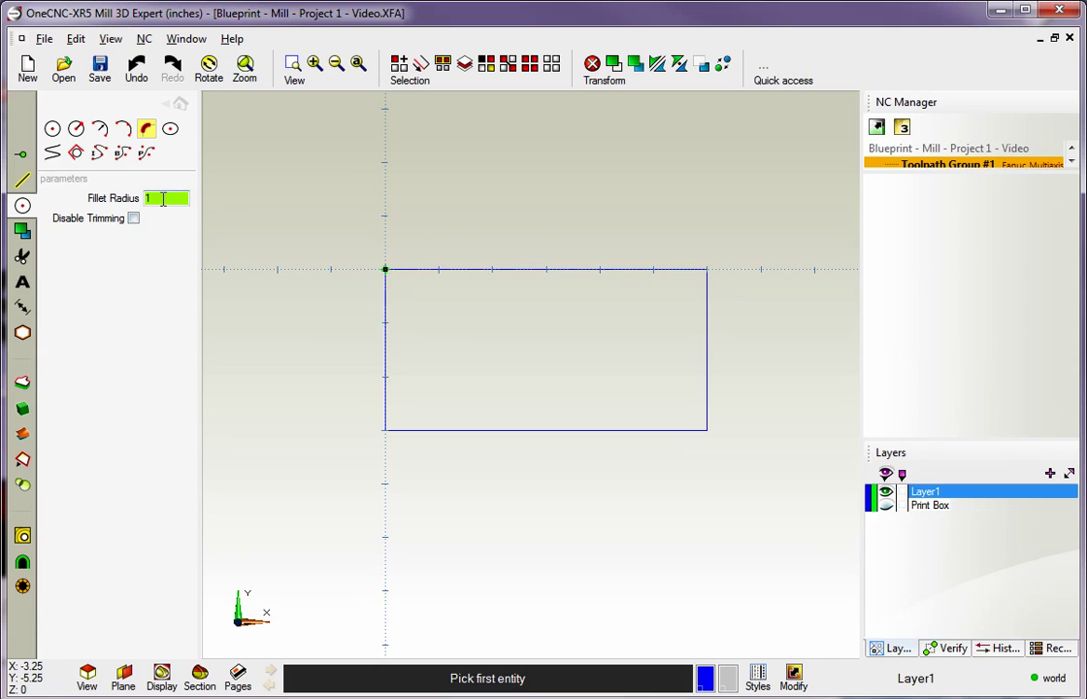
pyautogui.click(445, 272)
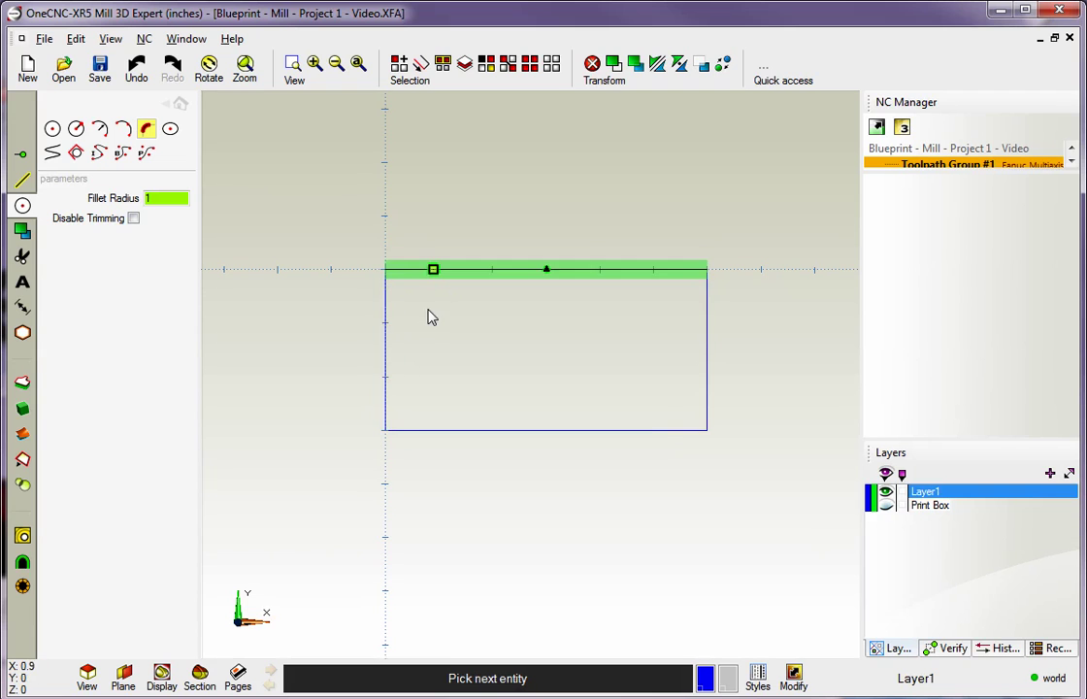
pyautogui.click(386, 347)
pyautogui.press('Escape')
# Check the fillet against the print's R1.00 via the Print Box layer, leaving it hidden.
pyautogui.click(886, 504)
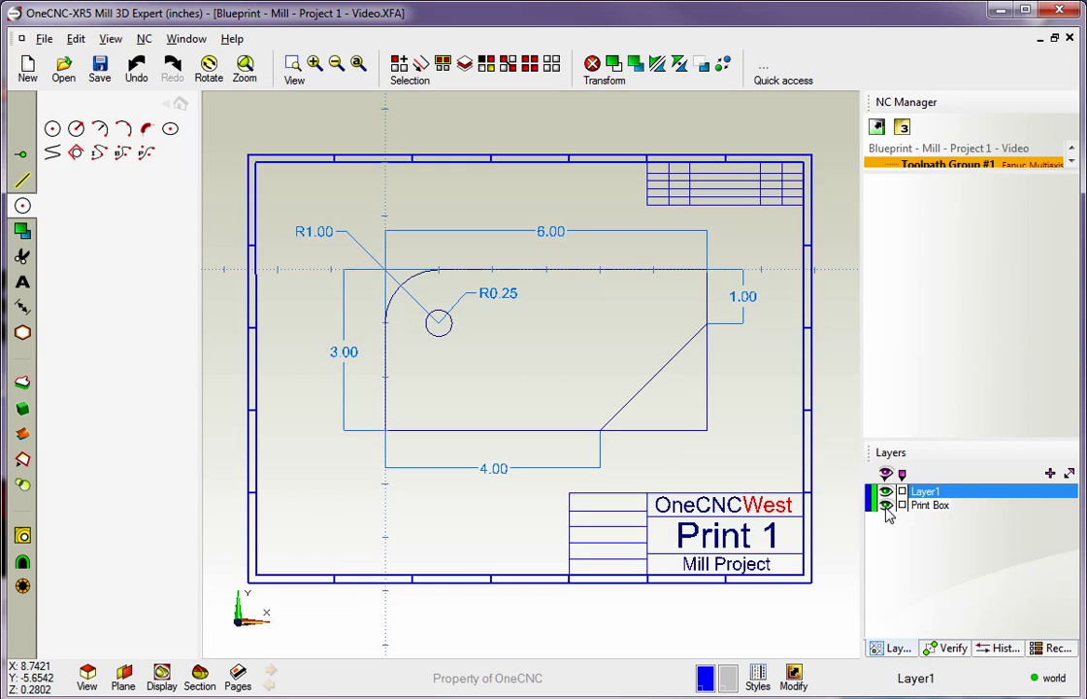
pyautogui.click(886, 505)
pyautogui.click(885, 505)
pyautogui.click(885, 505)
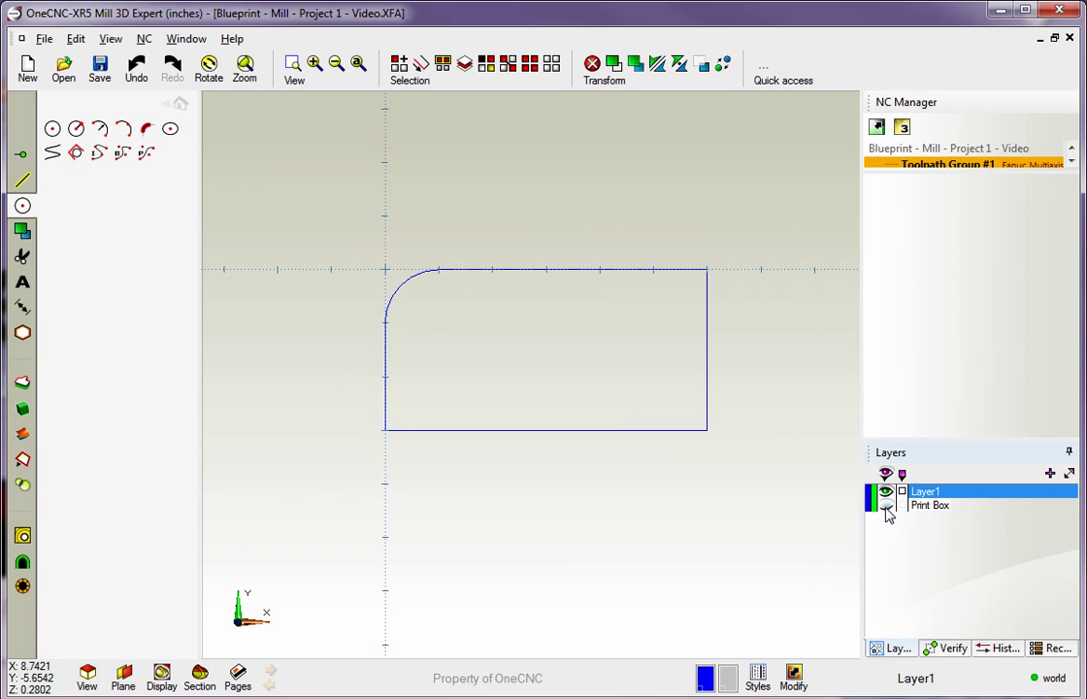
# Chamfer the right and bottom edges at the bottom-right corner with distance 2.
pyautogui.click(24, 181)
pyautogui.click(486, 379)
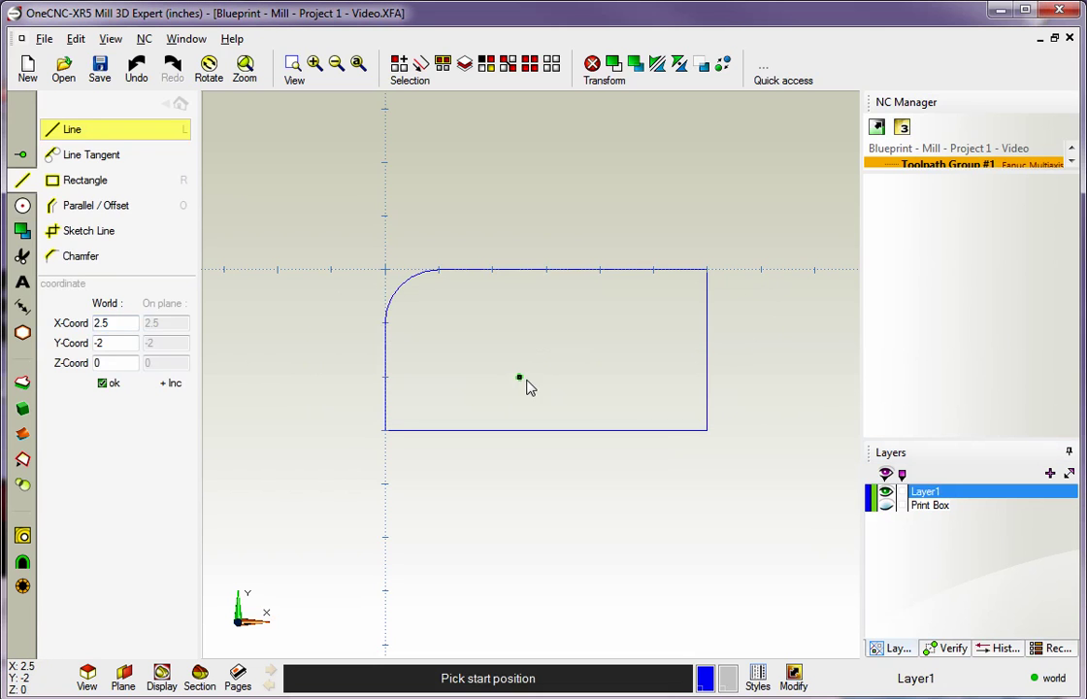
pyautogui.click(82, 258)
pyautogui.moveTo(156, 309); pyautogui.dragTo(135, 303)
pyautogui.write('2')
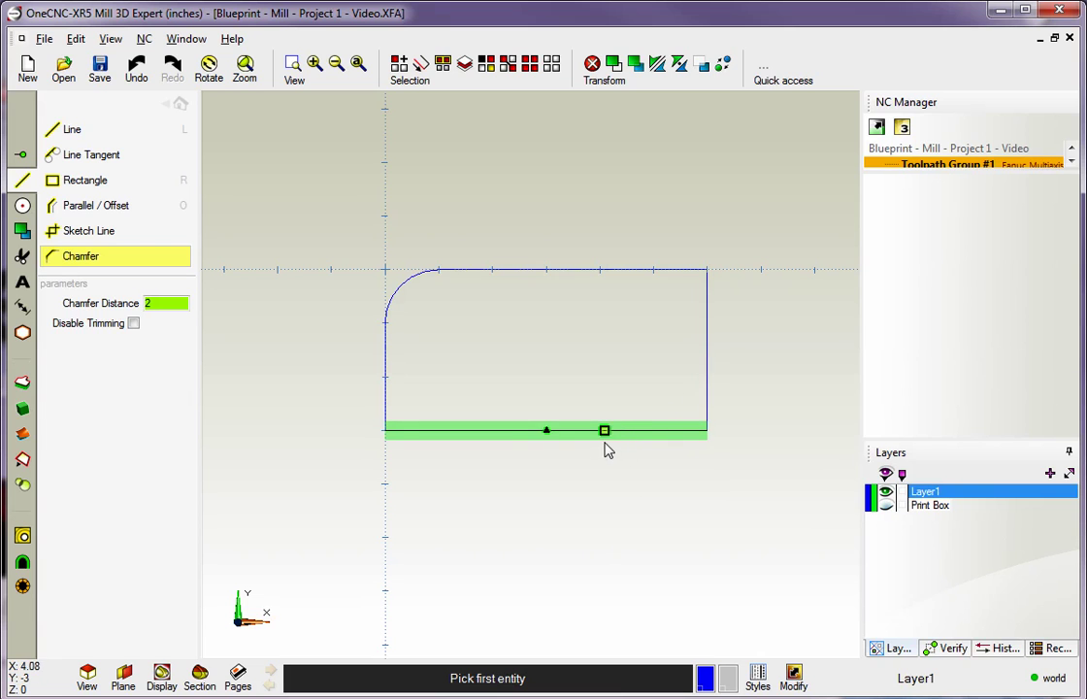
pyautogui.click(708, 366)
pyautogui.click(629, 429)
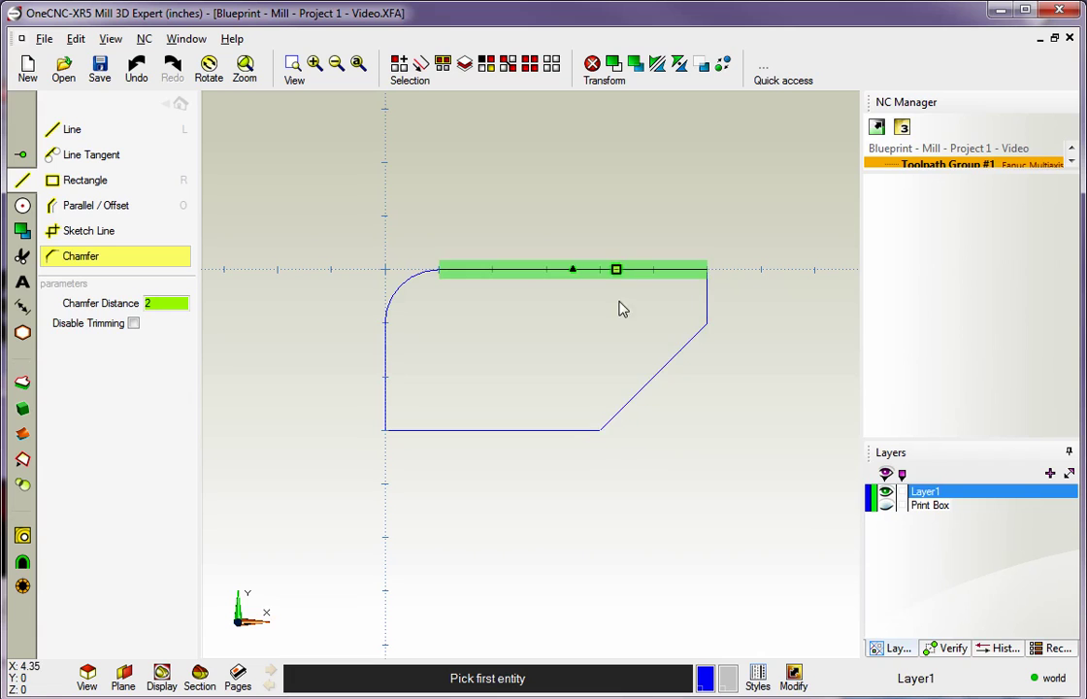
pyautogui.press('Escape')
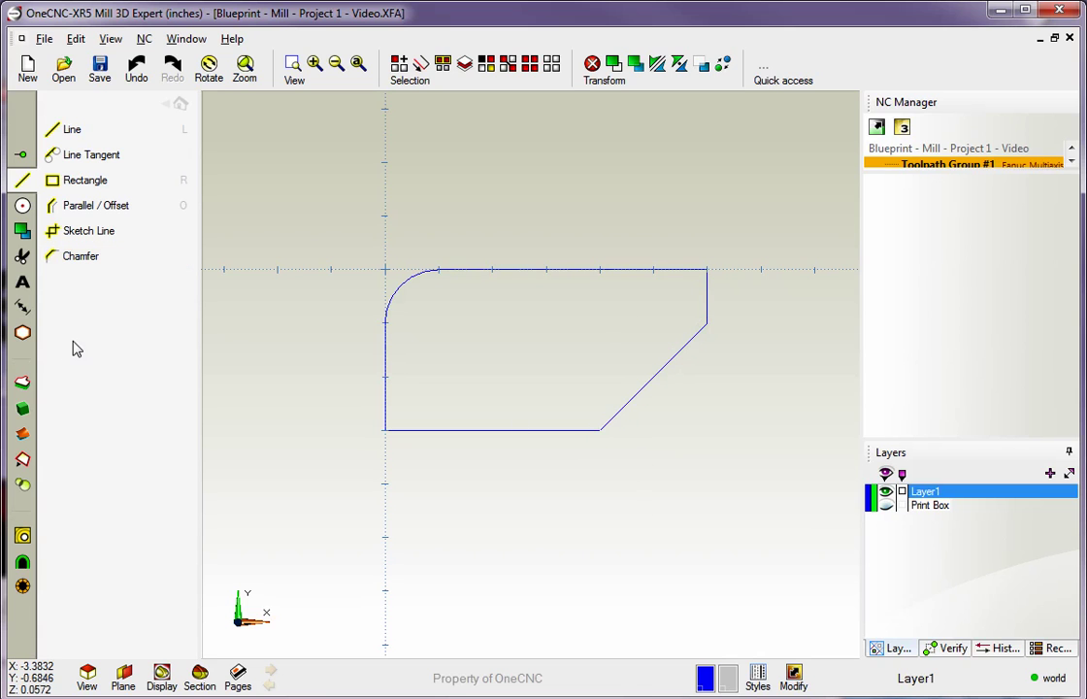
# Check the print's R0.25 hole, hide the Print Box layer, and start a Circle's Diameter.
pyautogui.click(887, 507)
pyautogui.click(888, 507)
pyautogui.click(887, 506)
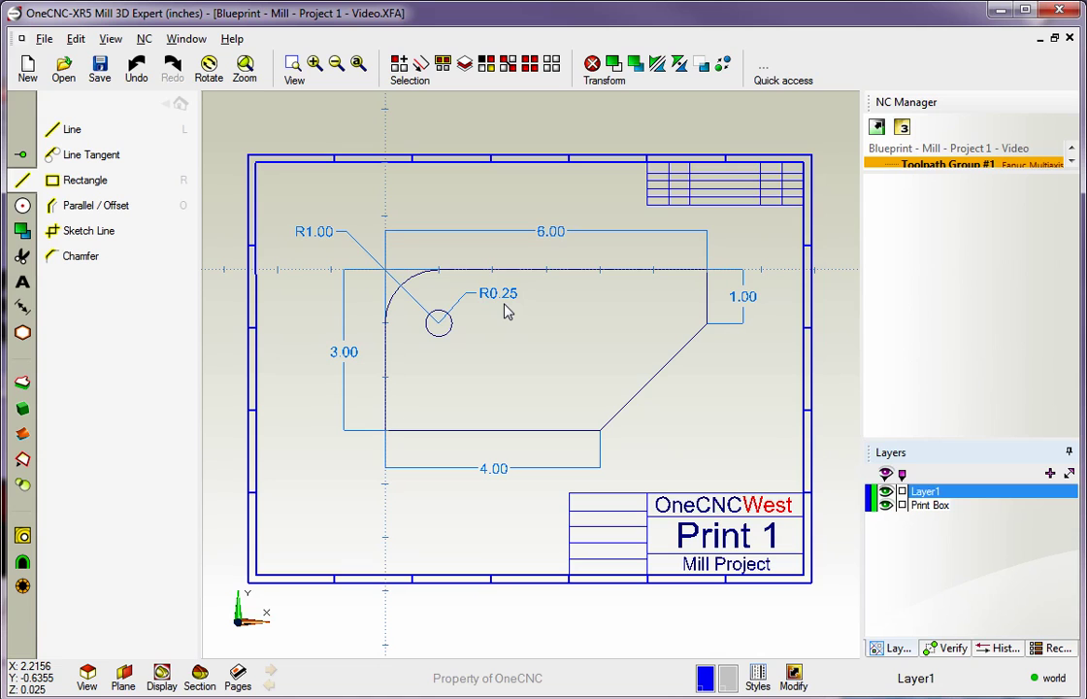
pyautogui.click(886, 506)
pyautogui.click(22, 206)
pyautogui.click(174, 325)
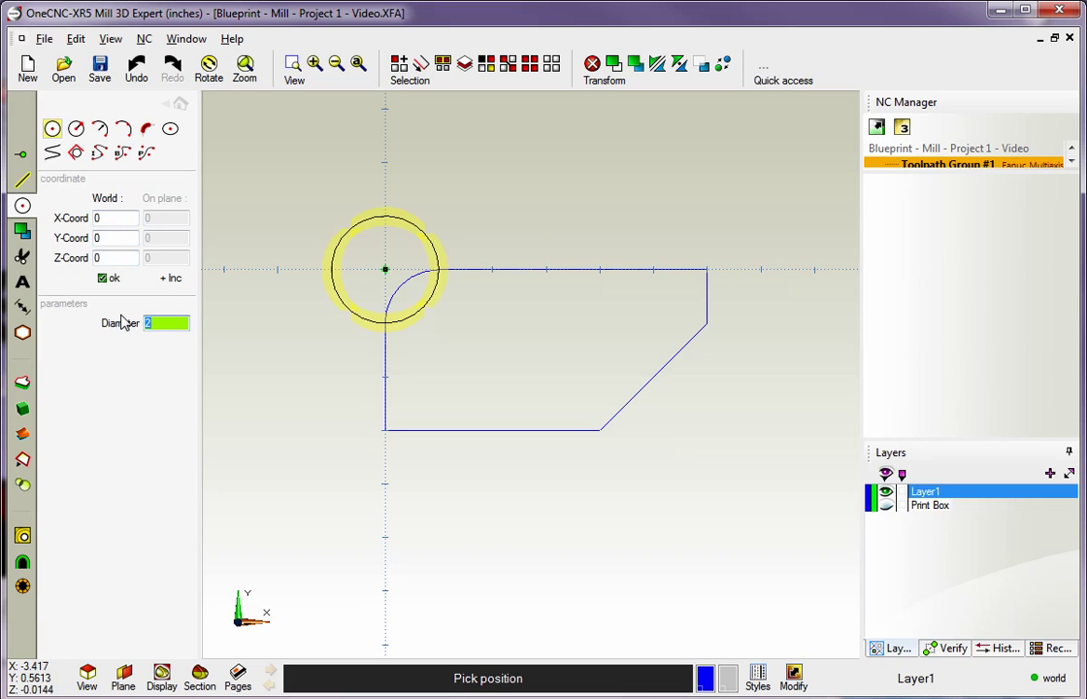
# Place a .25*2 (0.5) diameter circle at the fillet centre (1, -1).
pyautogui.write('.25')
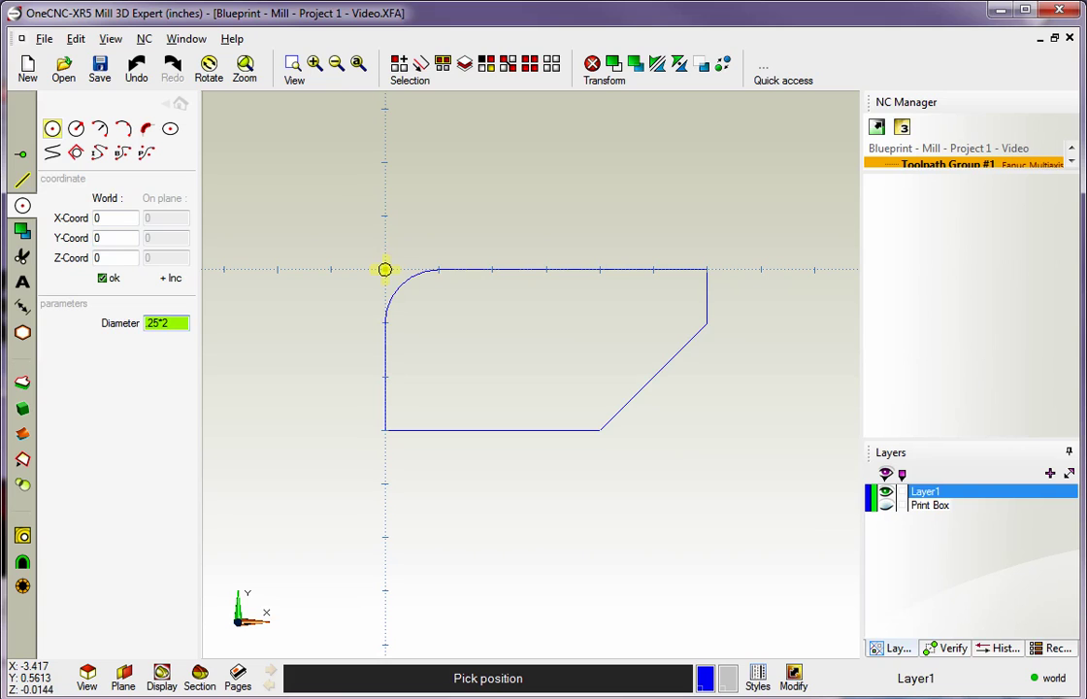
pyautogui.write('*2')
pyautogui.press('Return')
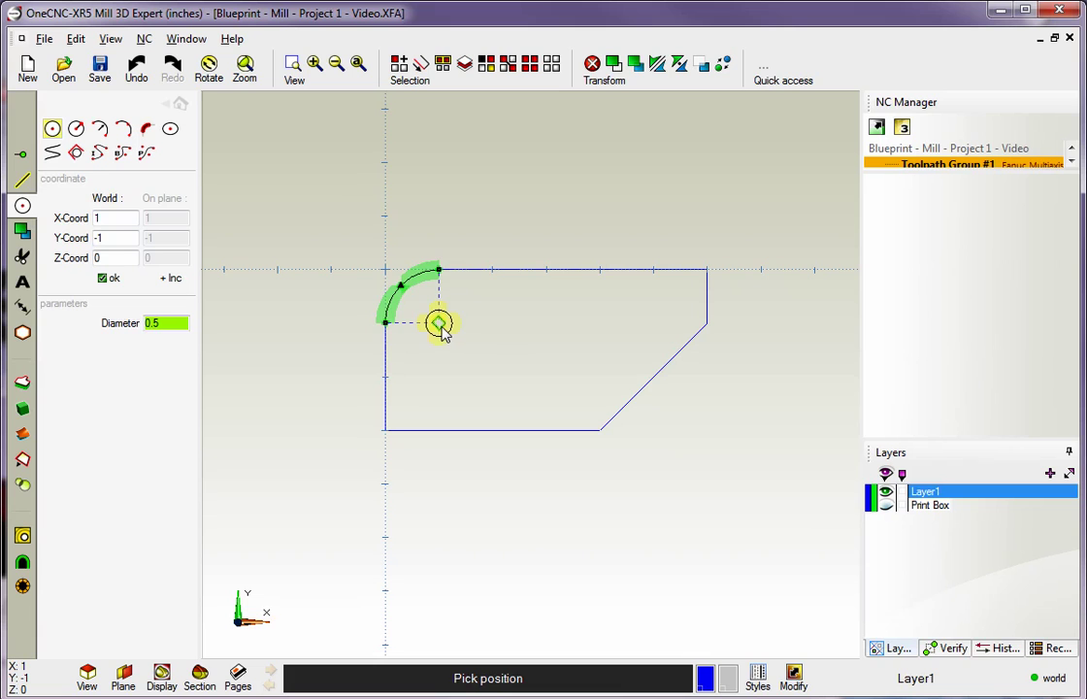
pyautogui.click(439, 323)
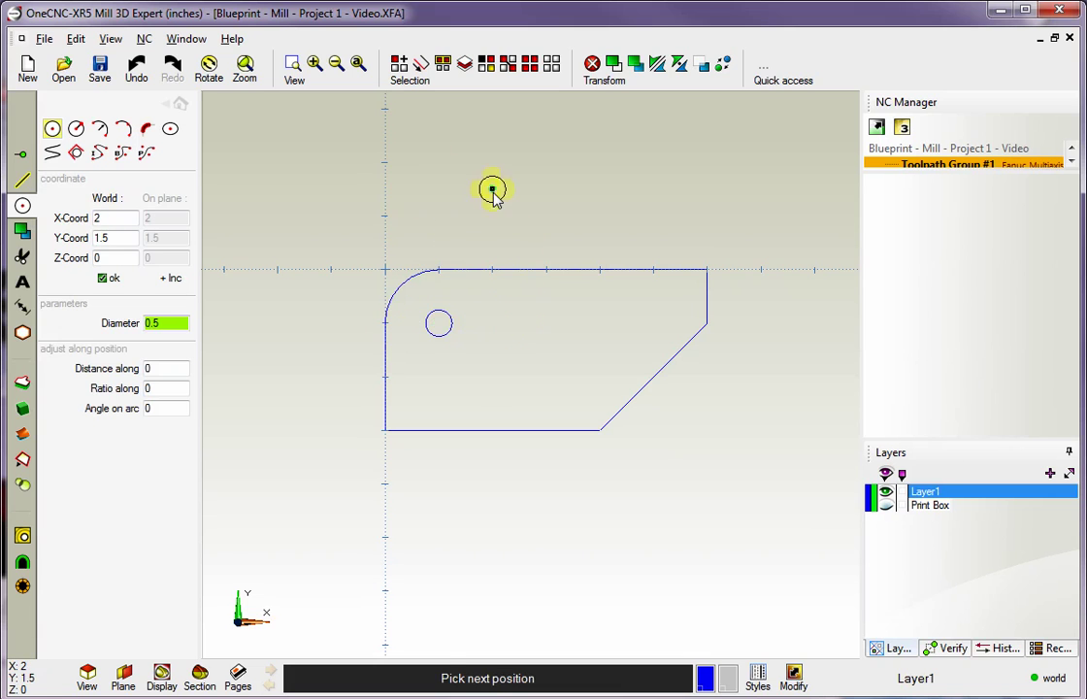
pyautogui.press('Escape')
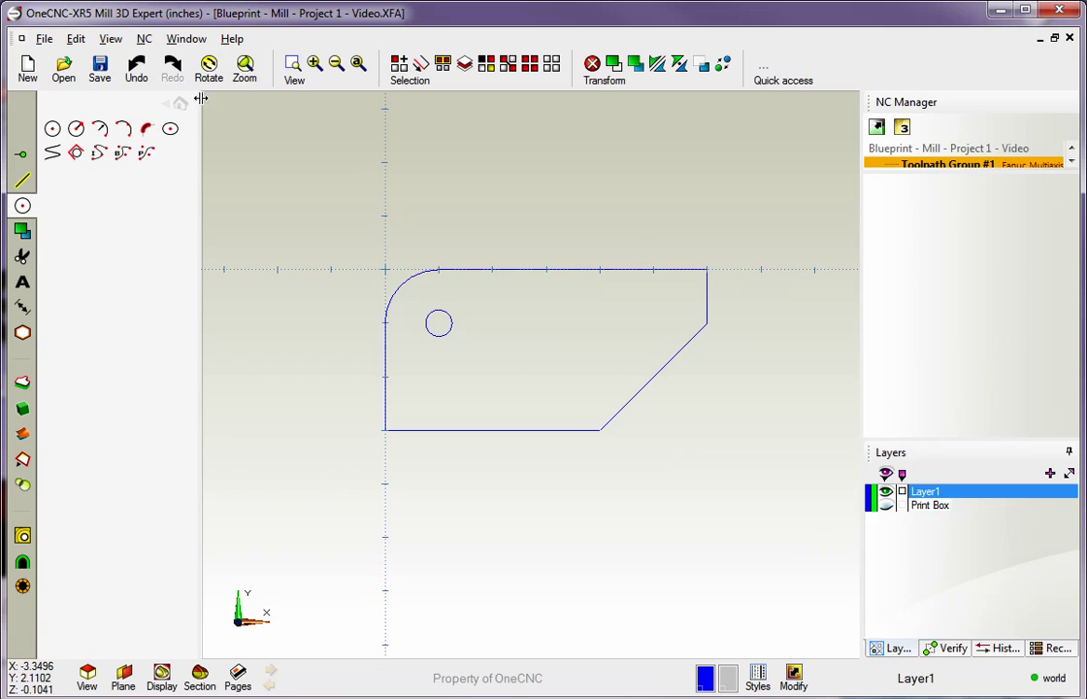
pyautogui.click(182, 104)
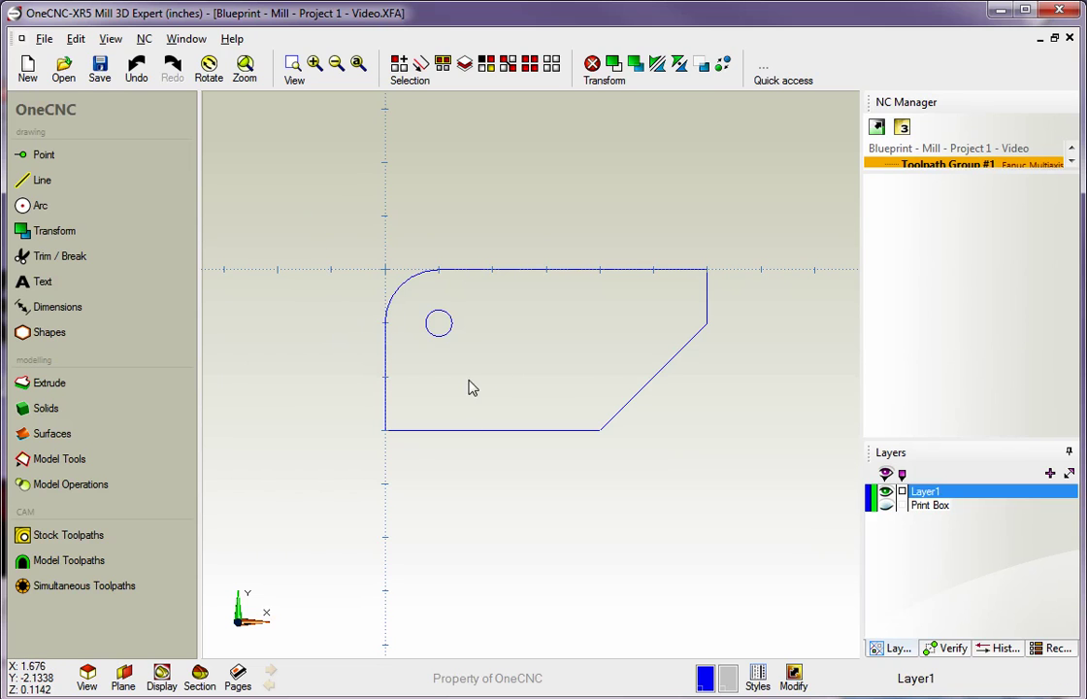
# Verify the hole against the print via the Print Box layer, leaving it hidden.
pyautogui.click(888, 506)
pyautogui.click(889, 506)
pyautogui.click(889, 506)
pyautogui.click(889, 505)
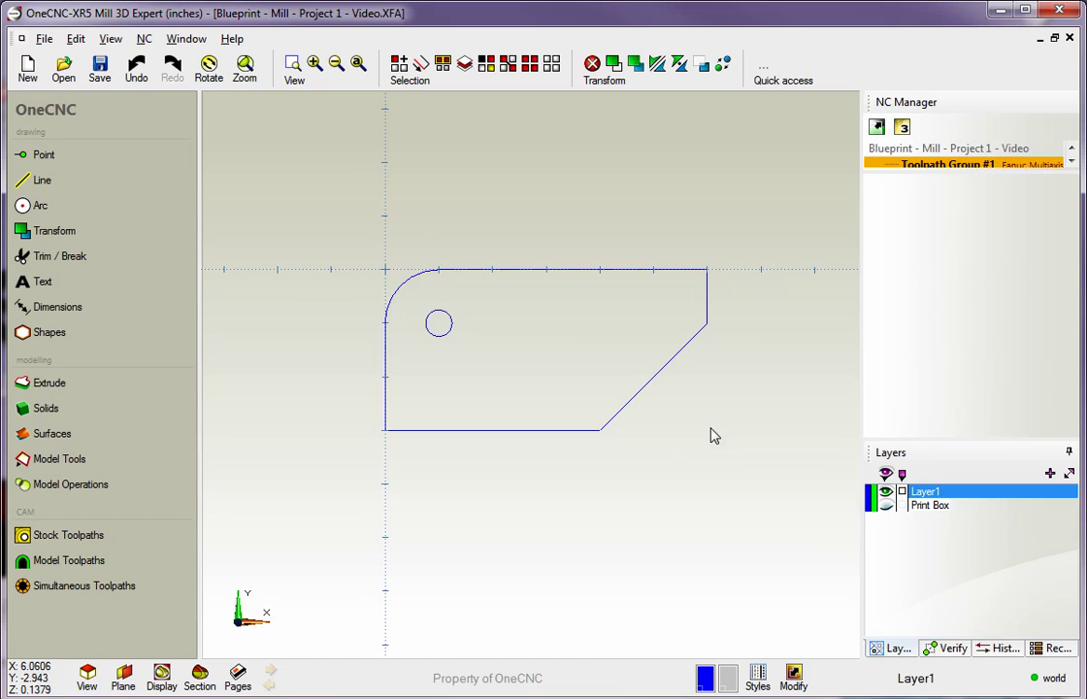